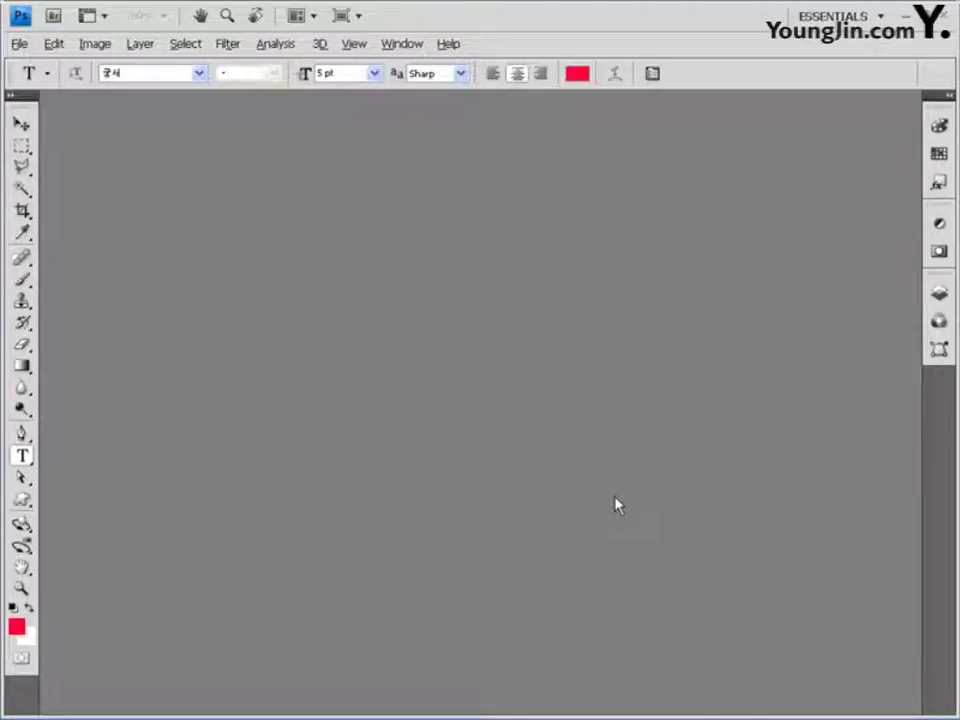
Step: Create a new blank document 400 pixels wide and 500 pixels high, and float it in its own window
left_click(19, 44)
left_click(35, 64)
left_click_drag(407, 302, 263, 312)
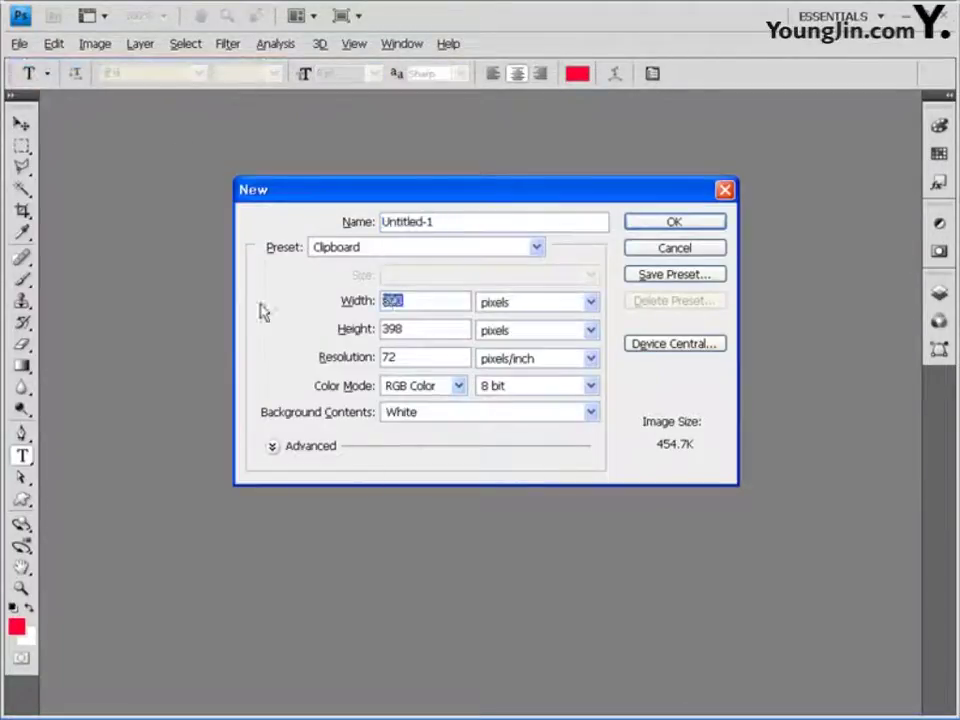
type("400")
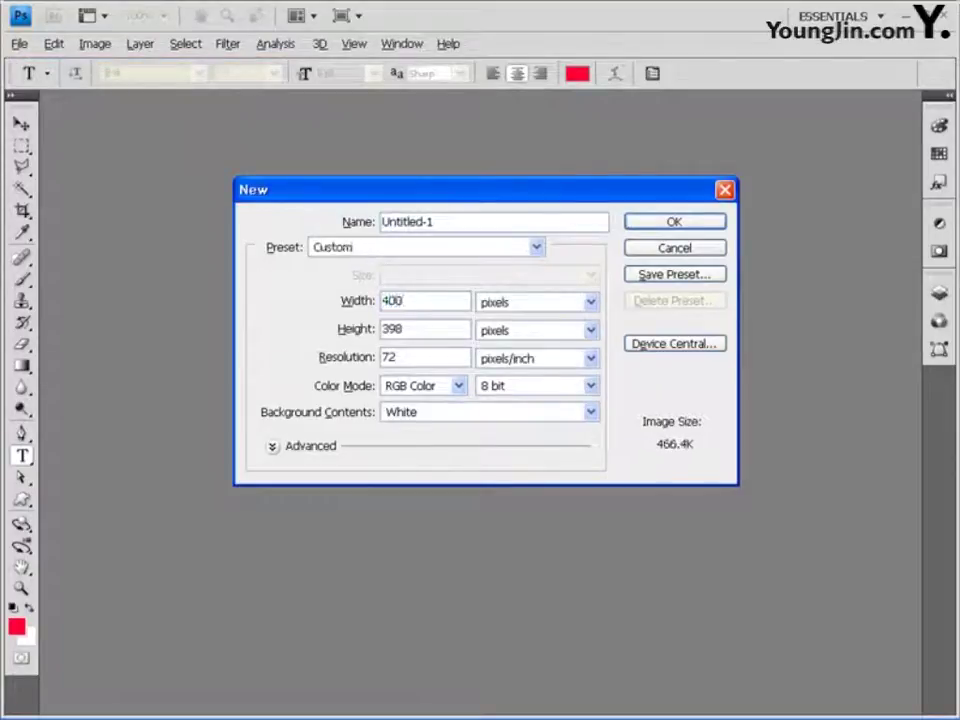
left_click_drag(394, 330, 105, 306)
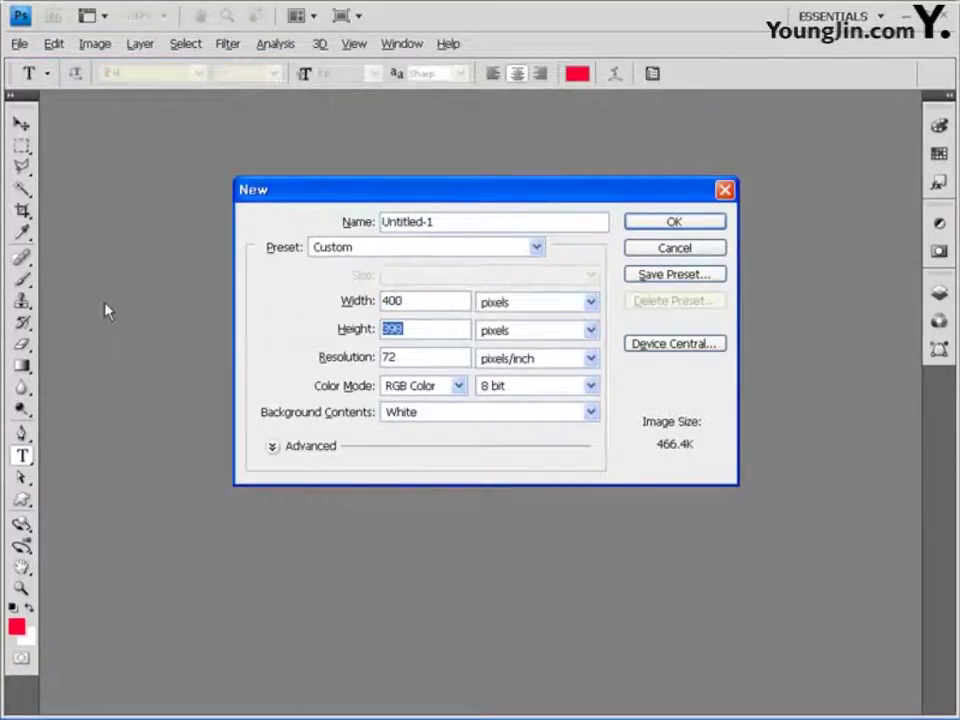
type("500")
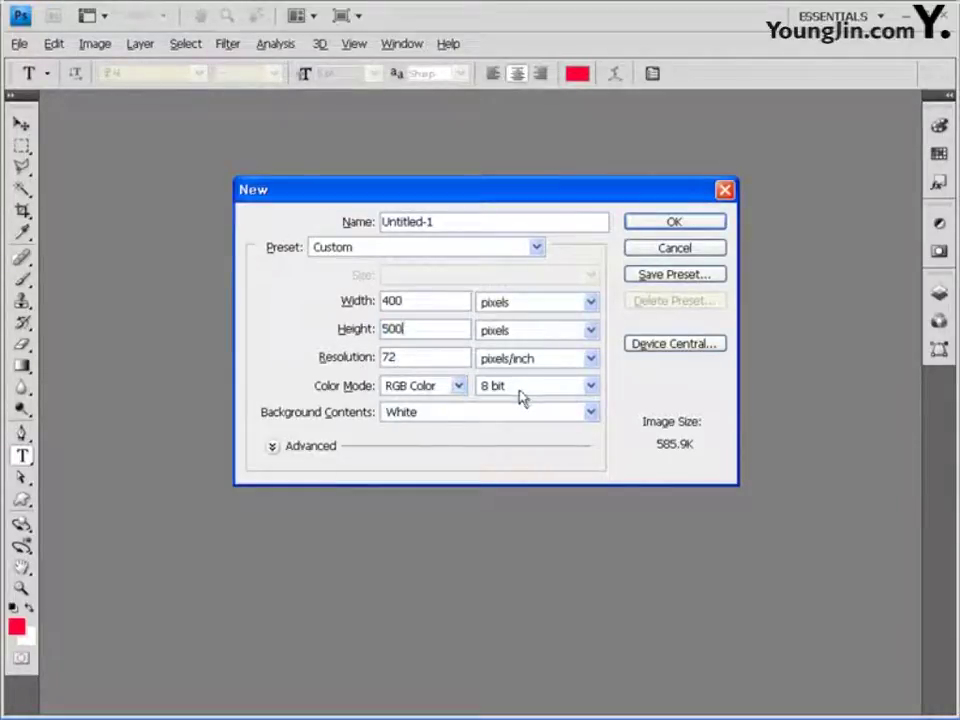
left_click(688, 224)
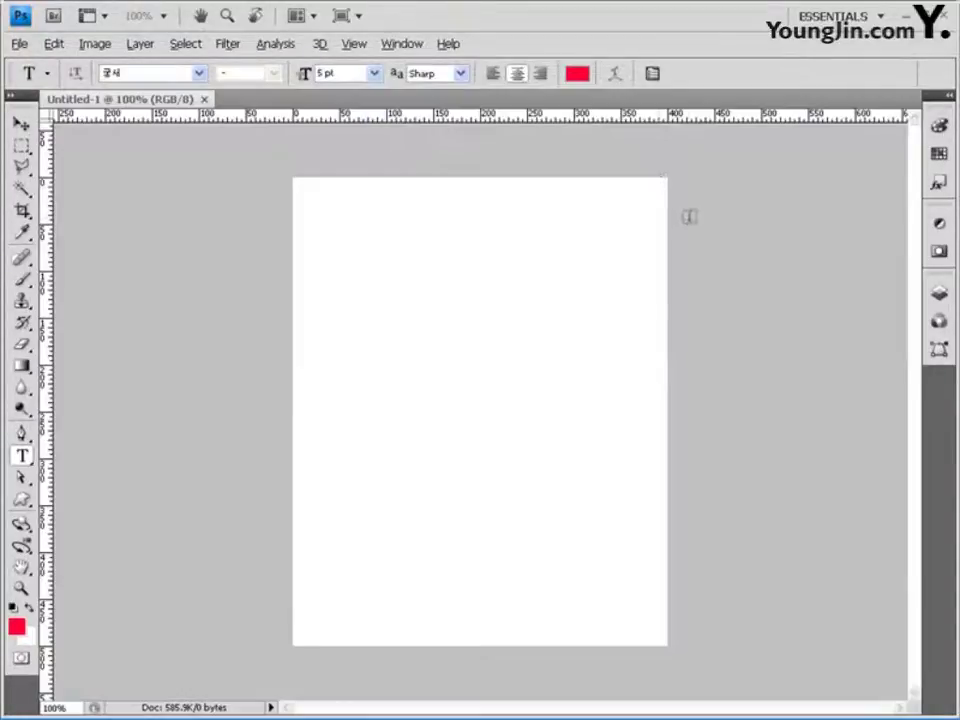
left_click_drag(157, 99, 348, 145)
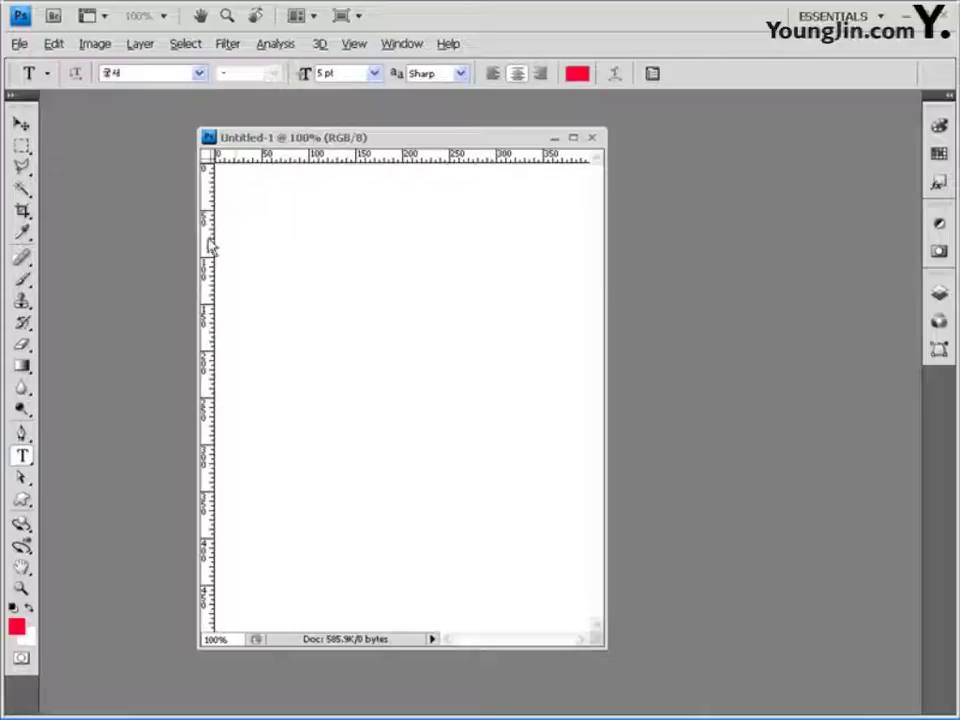
Step: Place vertical guides at 100, 200 and 300 pixels and horizontal guides at 100, 200, 300 and 400 pixels
key("v")
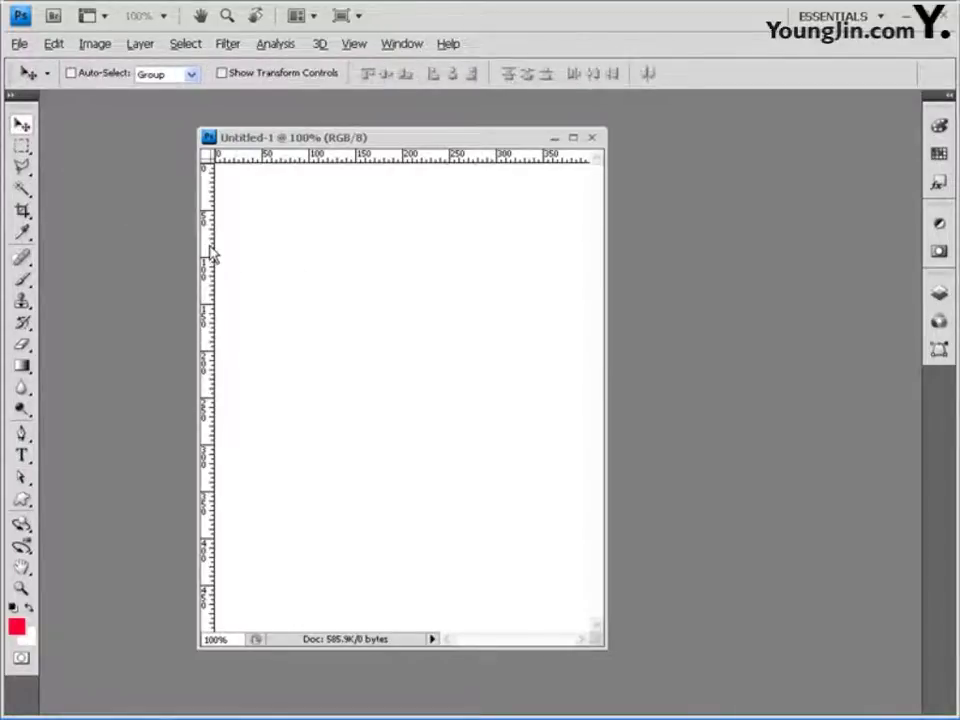
left_click_drag(213, 255, 307, 245)
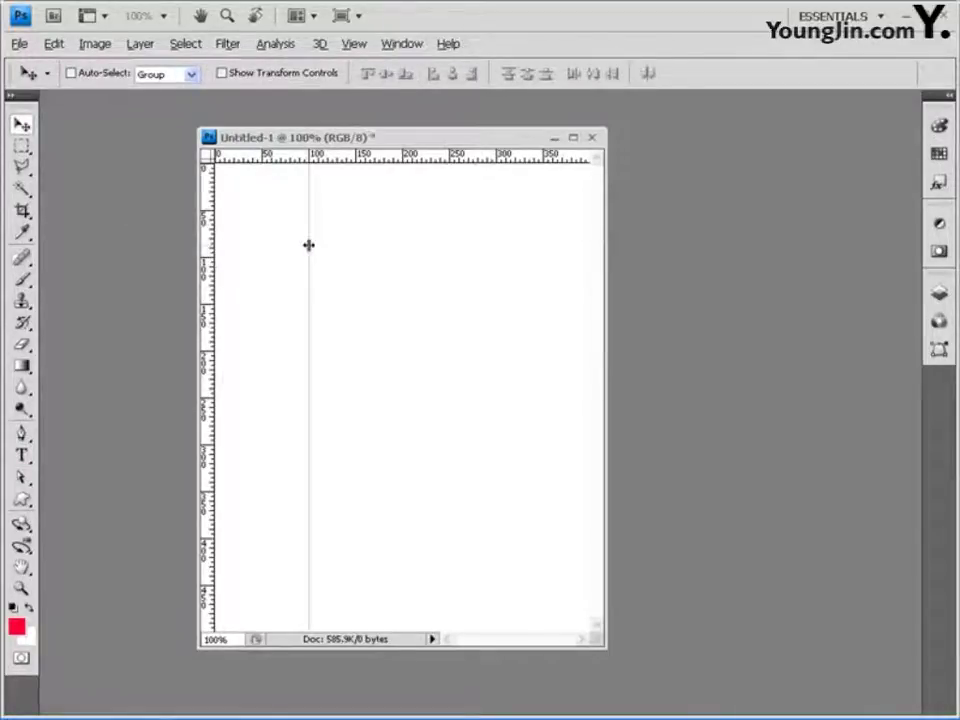
left_click_drag(211, 242, 401, 240)
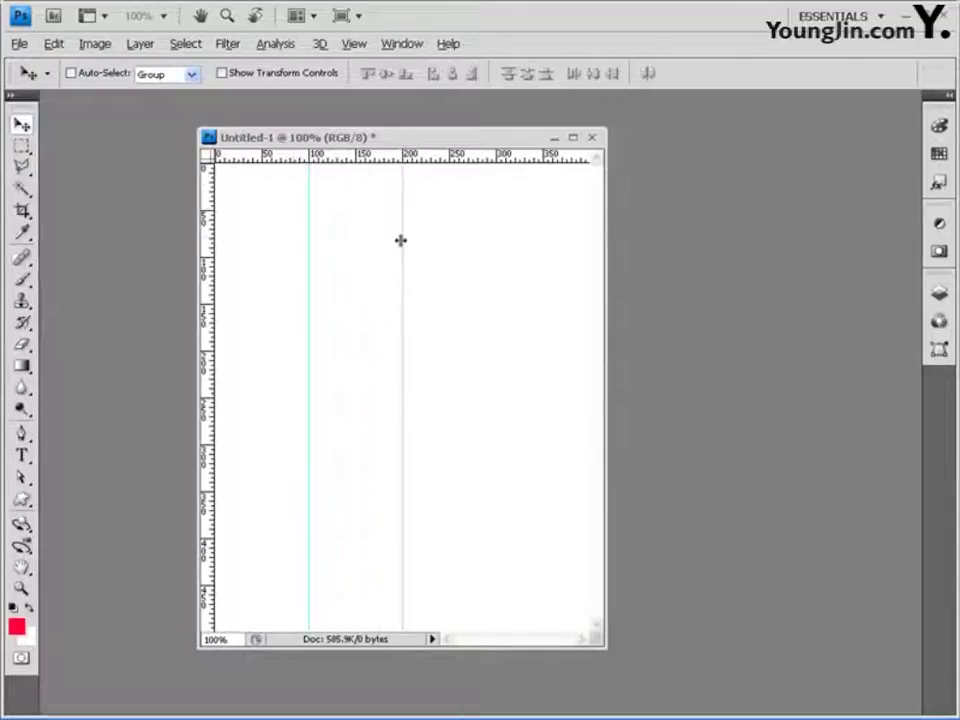
left_click_drag(208, 240, 495, 247)
left_click_drag(300, 157, 360, 259)
left_click_drag(360, 163, 341, 350)
left_click_drag(370, 163, 336, 444)
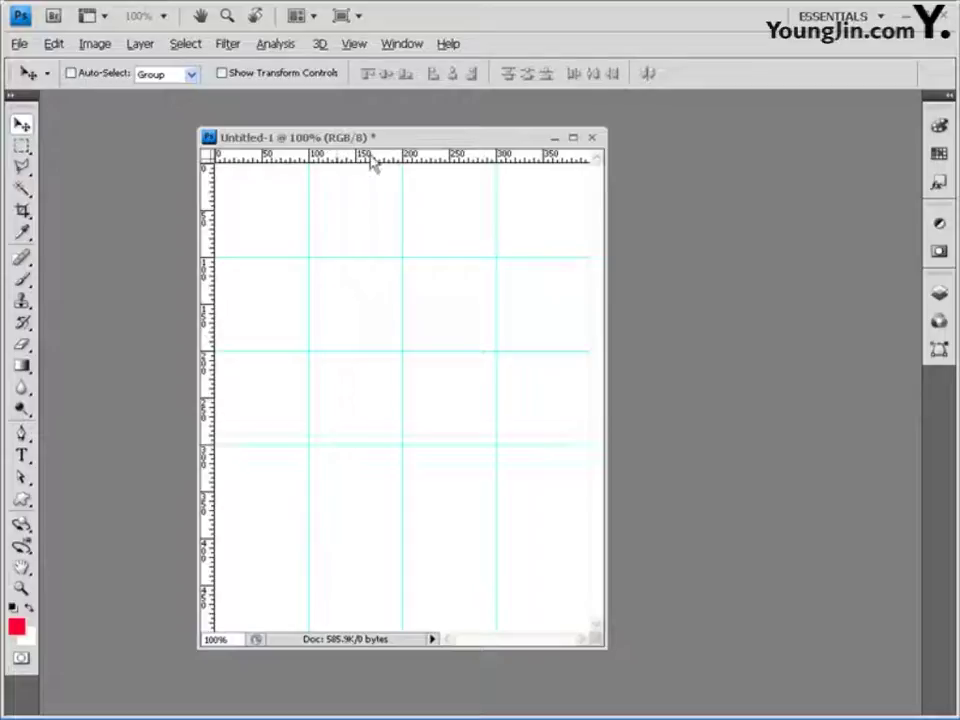
left_click_drag(370, 160, 345, 539)
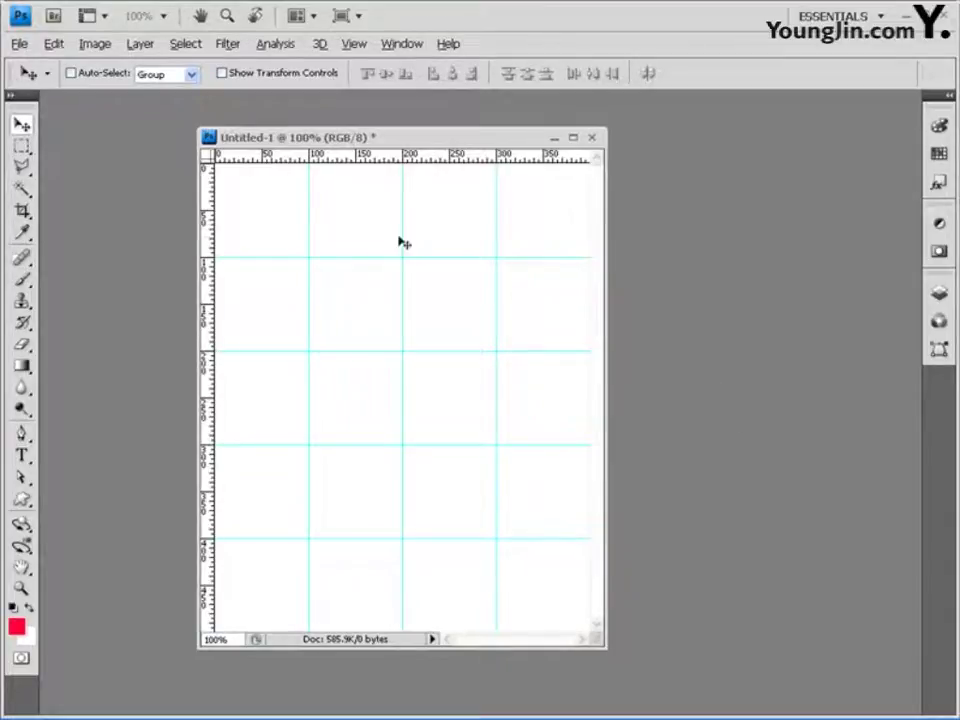
Step: Save the document to the desktop in Photoshop format, reusing the existing file's ID-and-name pattern with the ending changed to 2
left_click(19, 44)
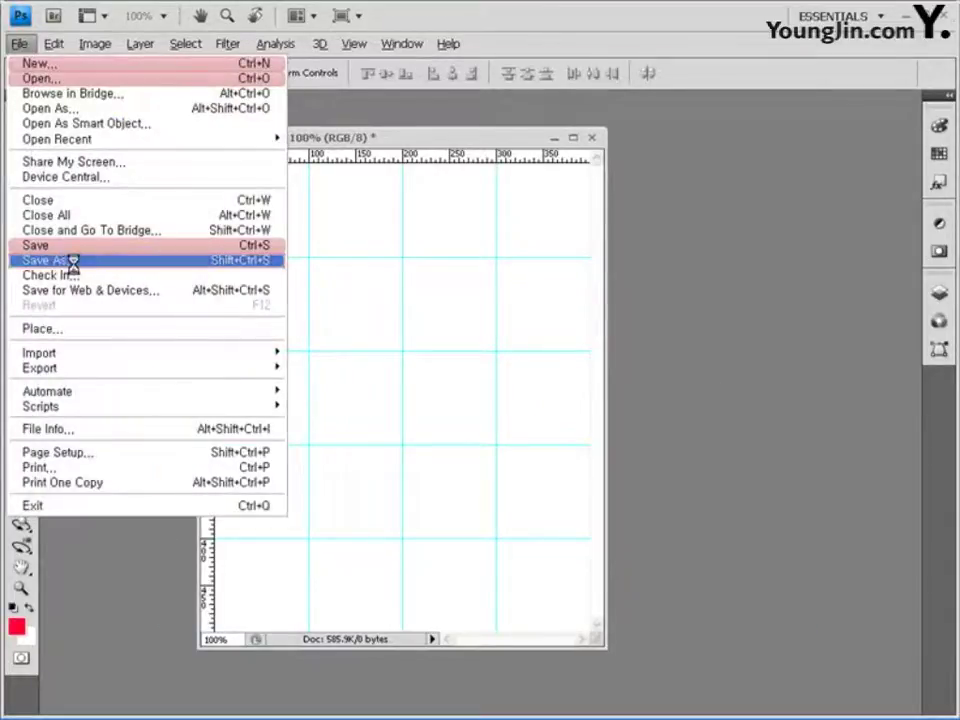
left_click(71, 261)
left_click(222, 210)
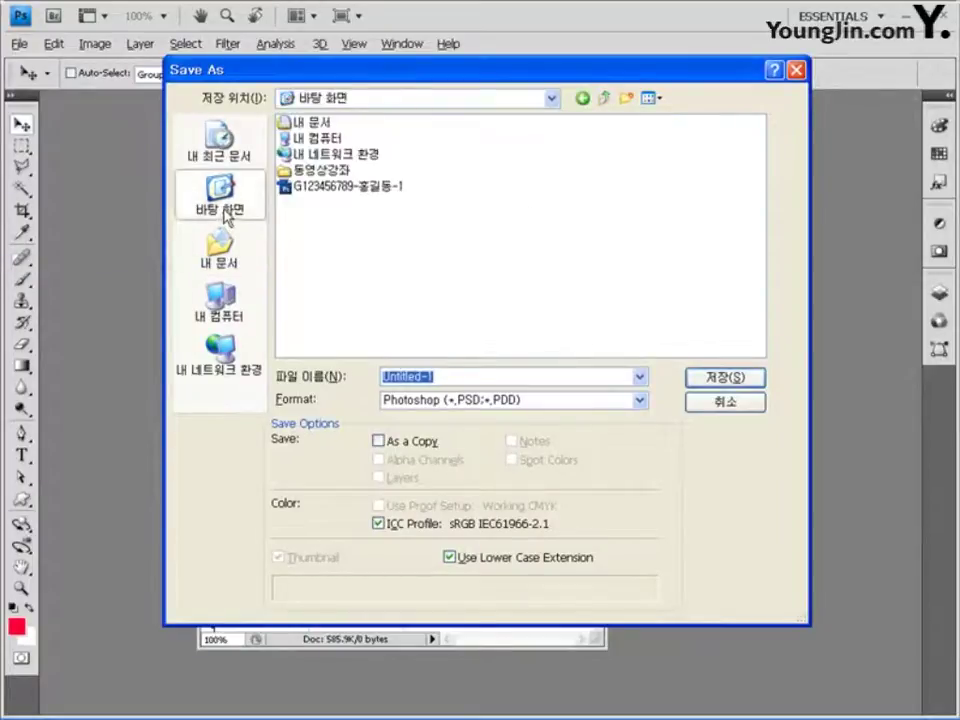
left_click(385, 188)
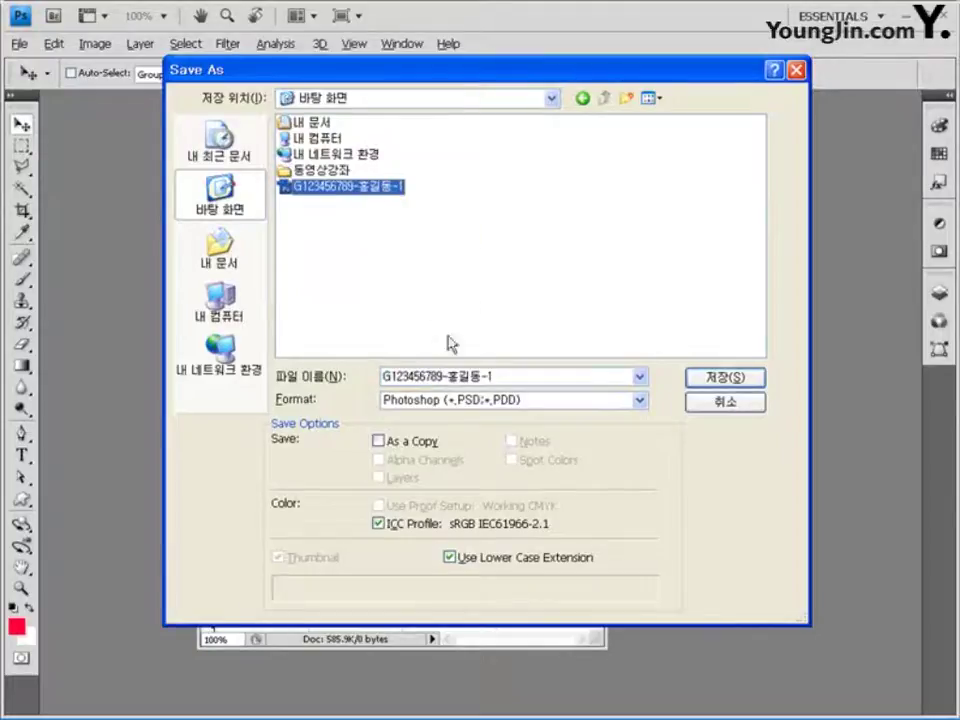
left_click(490, 376)
left_click(490, 376)
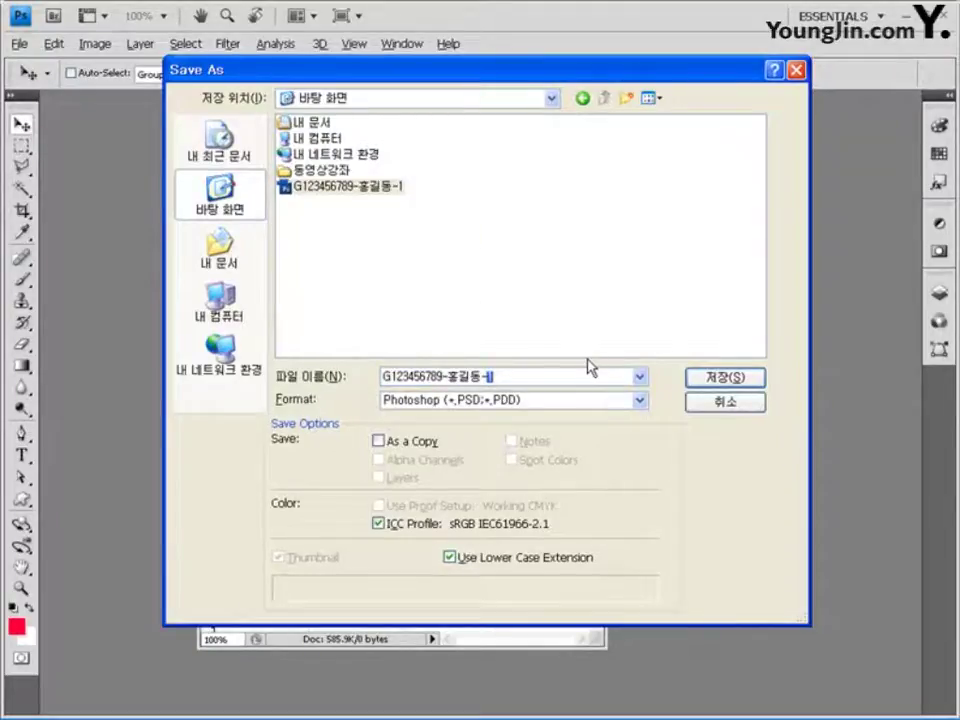
type("2")
left_click(742, 378)
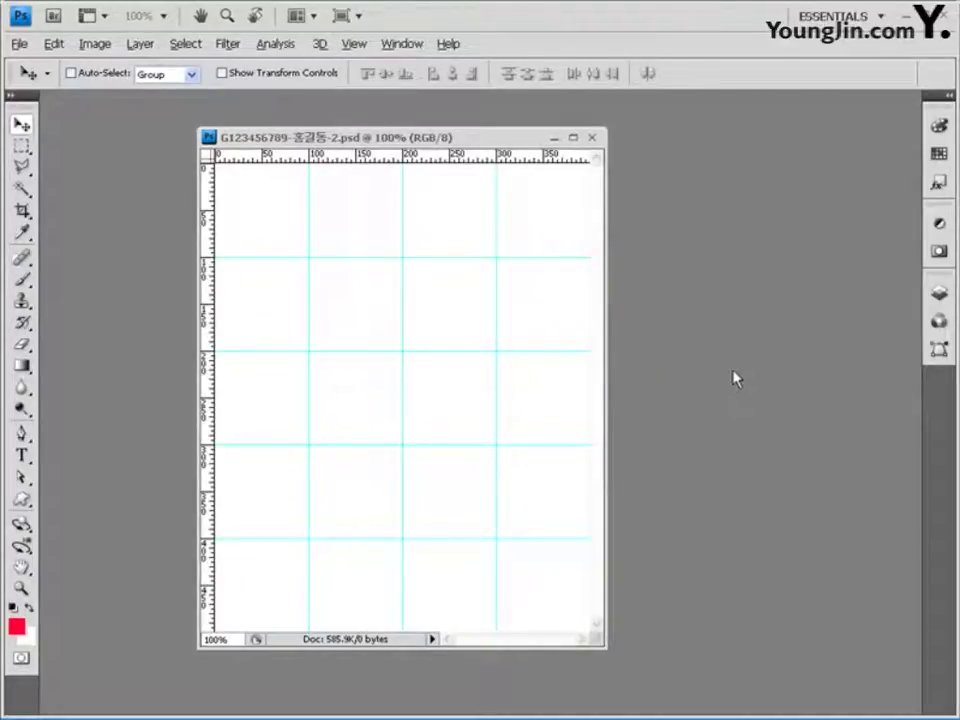
Step: Open the image 1급-4 from the Part04 > Chapter02 folder in My Documents
double_click(704, 282)
double_click(316, 138)
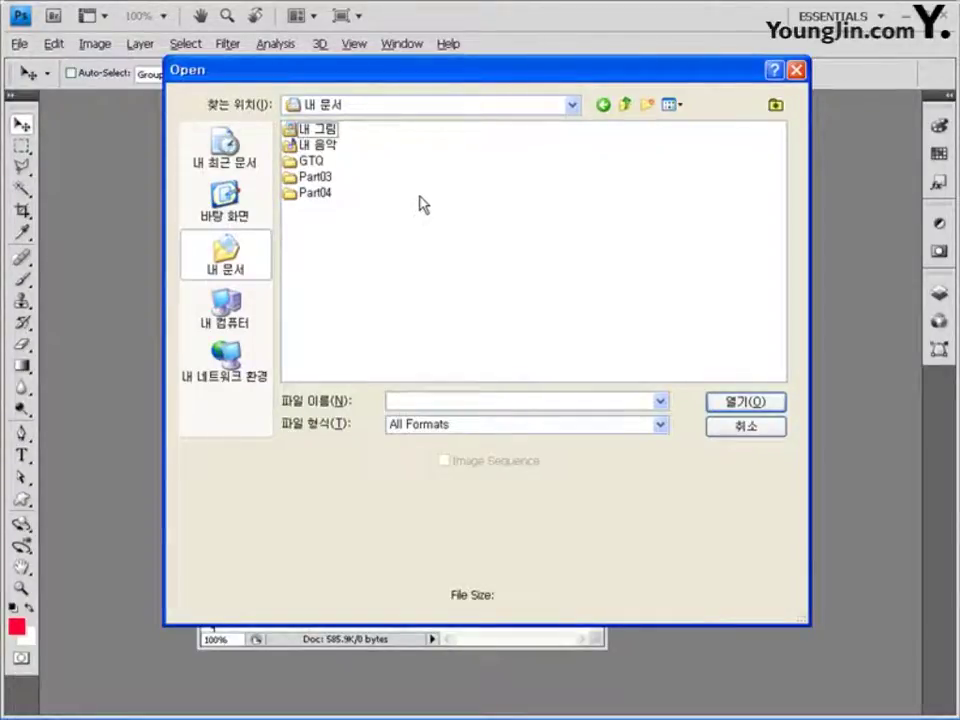
double_click(314, 192)
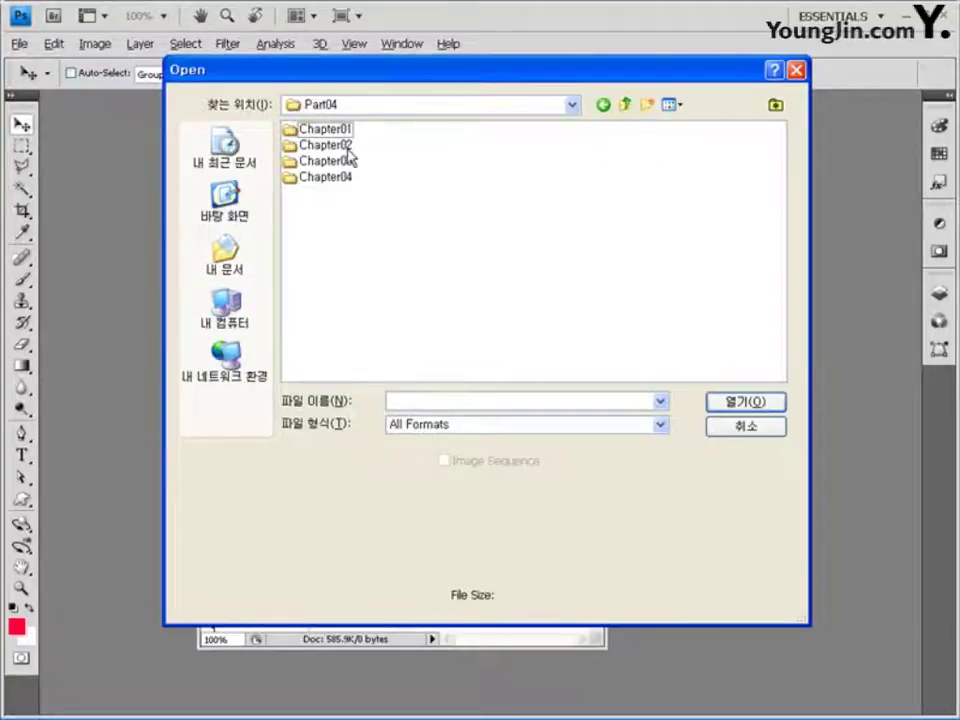
double_click(326, 147)
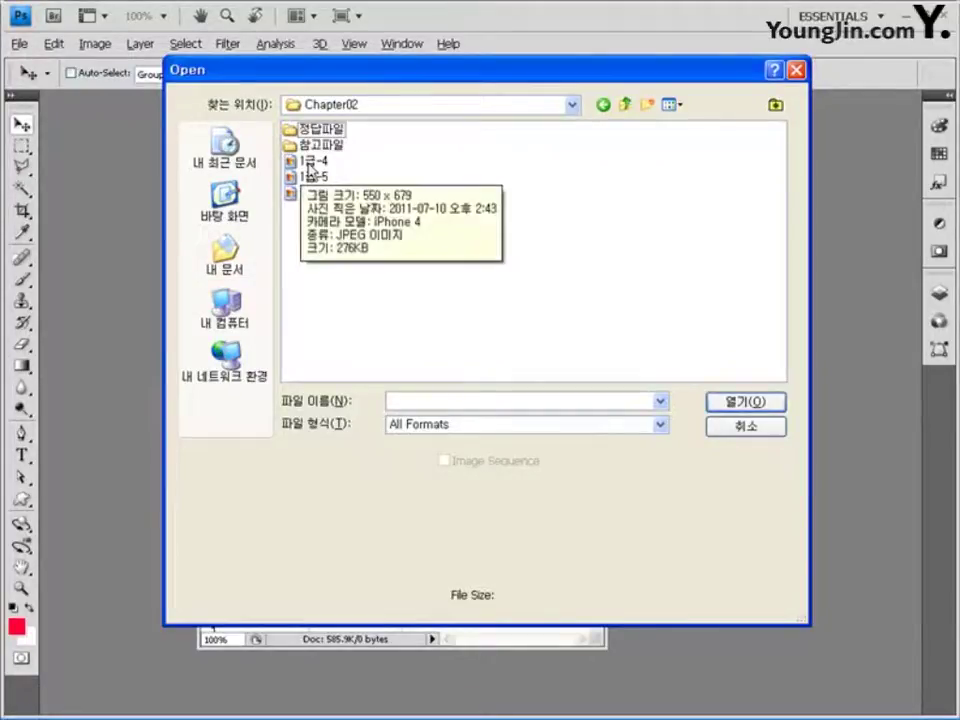
left_click(308, 163)
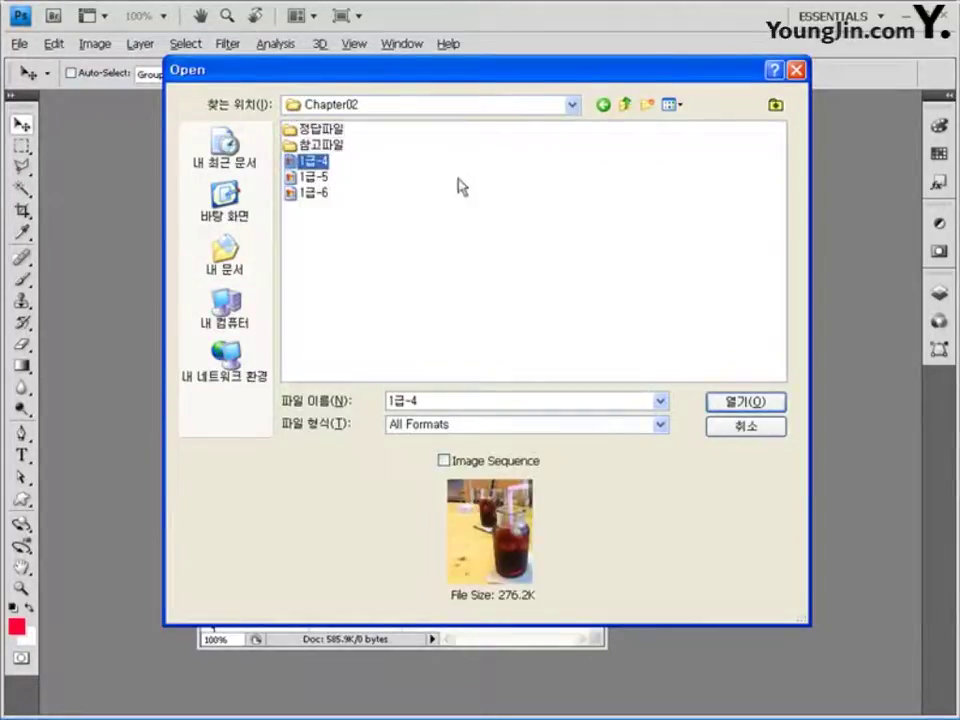
left_click(747, 403)
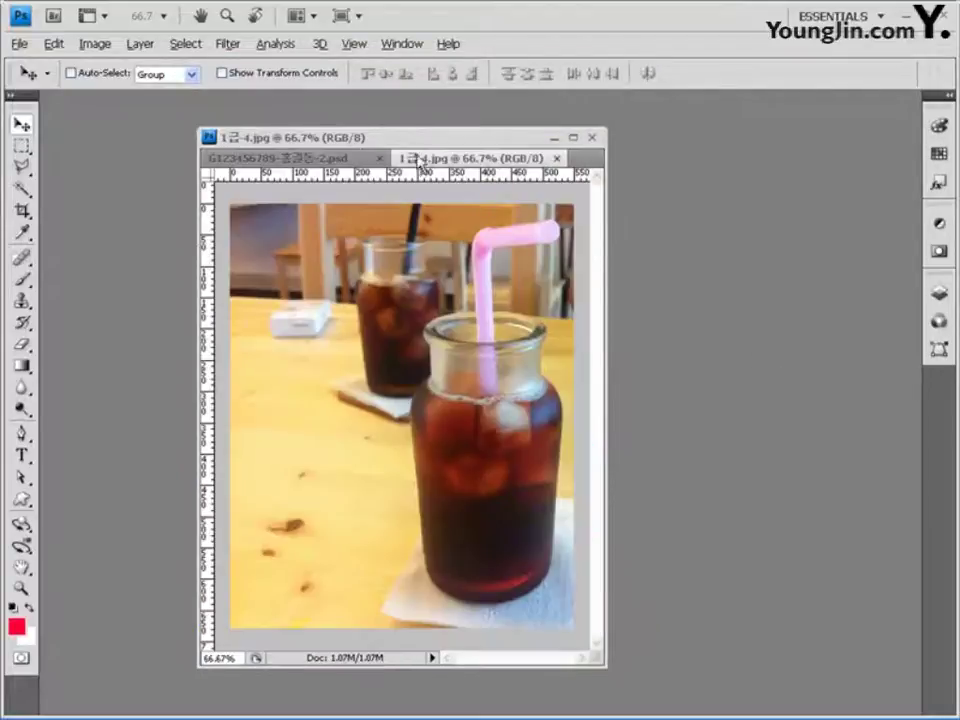
Step: Float the 1급-4 photo in its own window and arrange it beside the blank document
left_click_drag(420, 160, 617, 175)
left_click_drag(452, 138, 350, 133)
left_click_drag(700, 178, 636, 140)
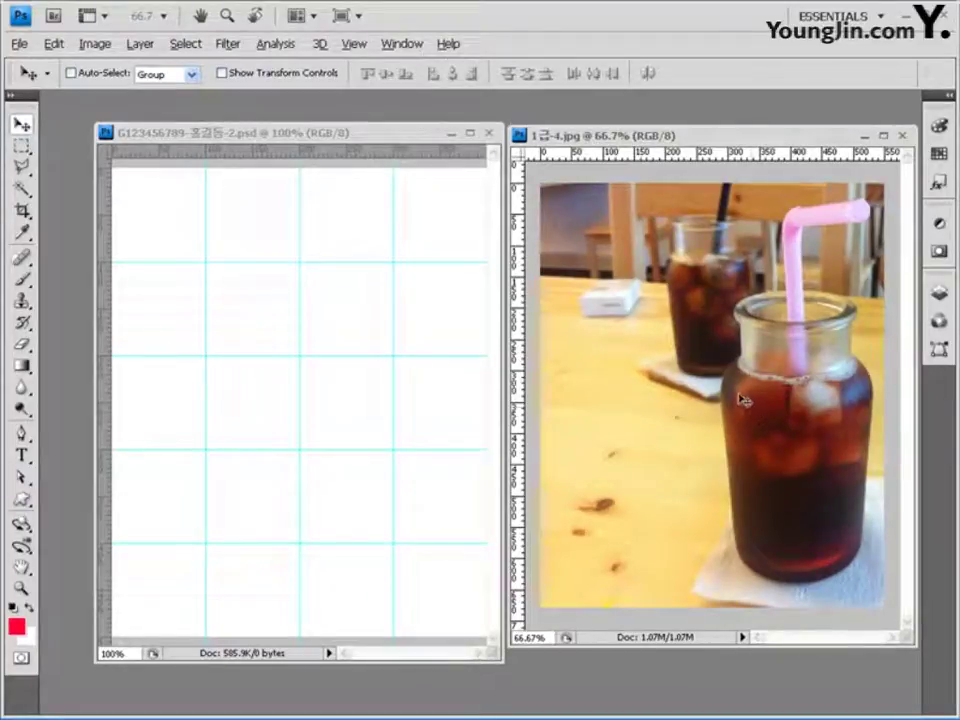
Step: Copy the entire 1급-4 photo into the guided document and position it with the front glass in the canvas's right half
key("ctrl+a")
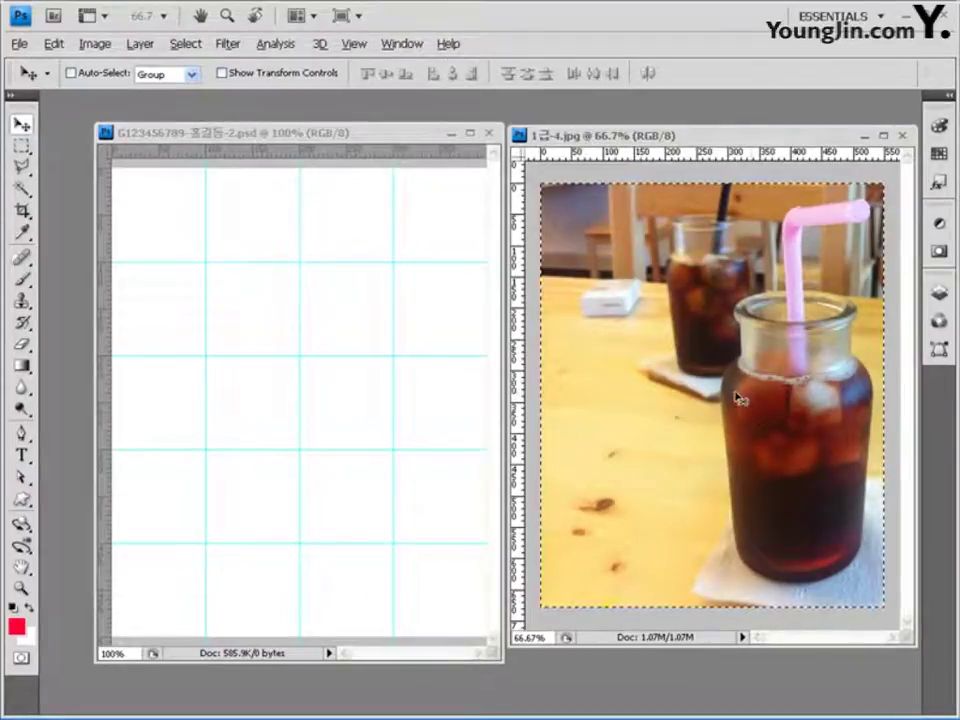
left_click(412, 133)
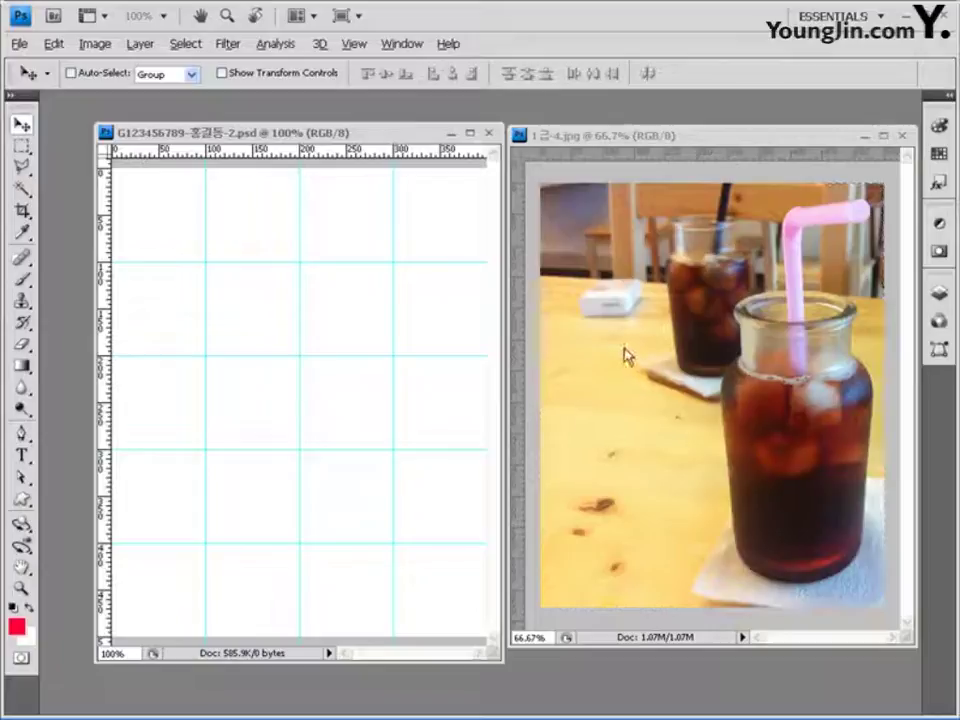
left_click(662, 136)
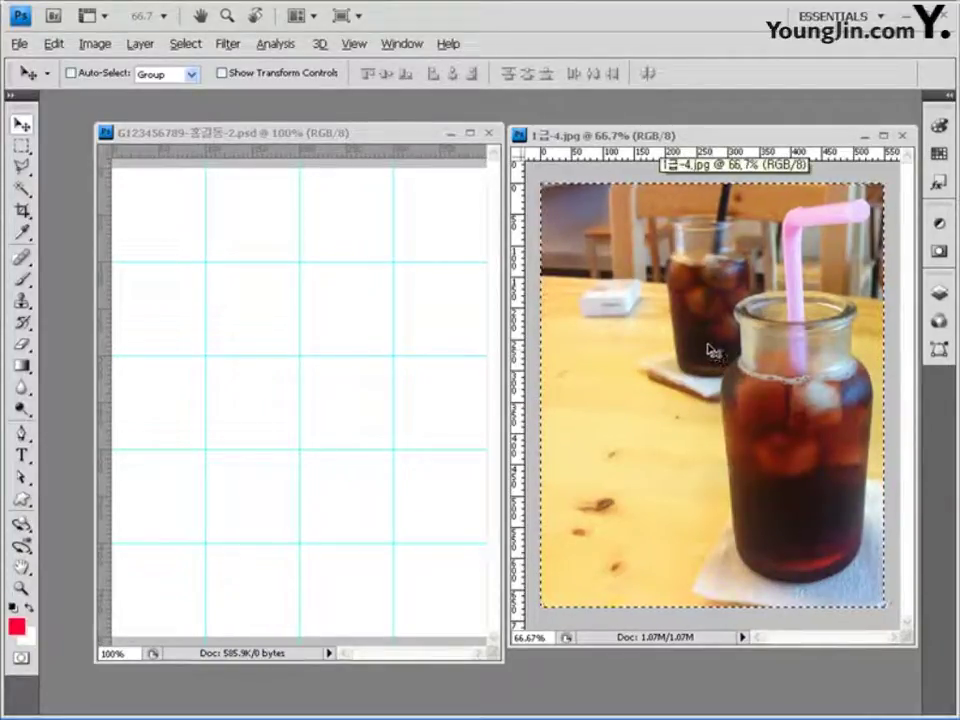
left_click_drag(768, 370, 420, 370)
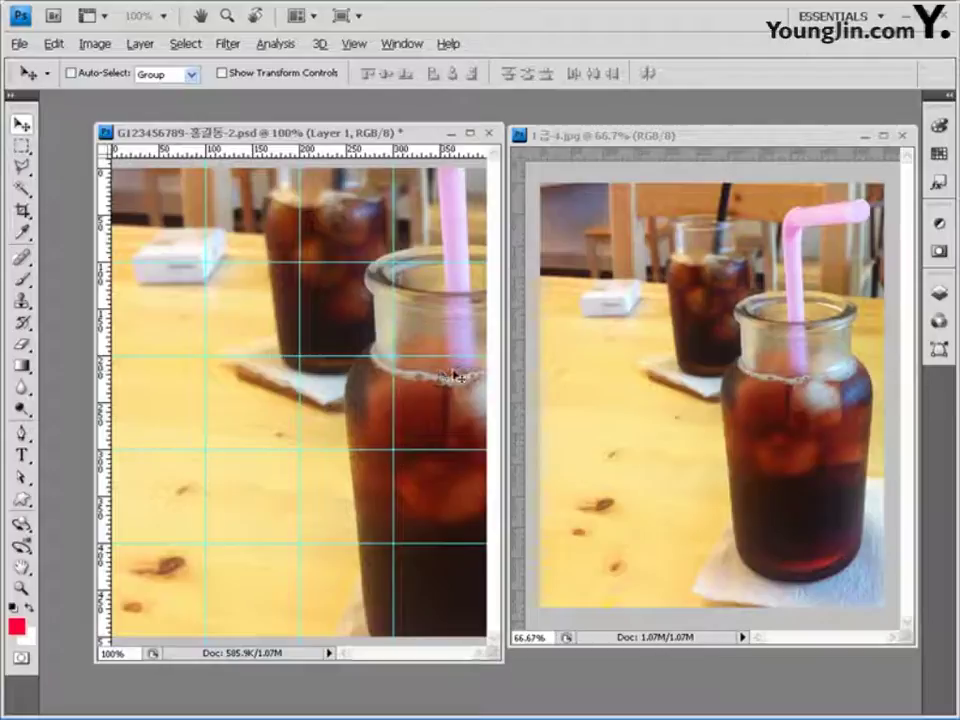
left_click_drag(446, 354, 386, 317)
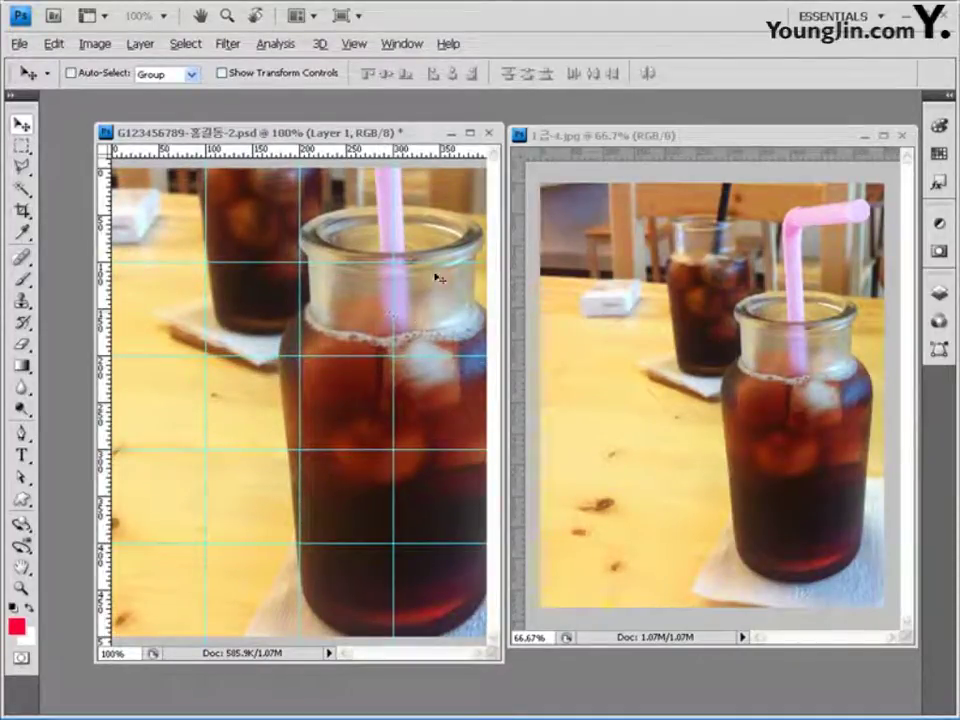
Step: Apply the Crosshatch brush-stroke filter with Strength 2 to the drink photo layer
left_click(228, 46)
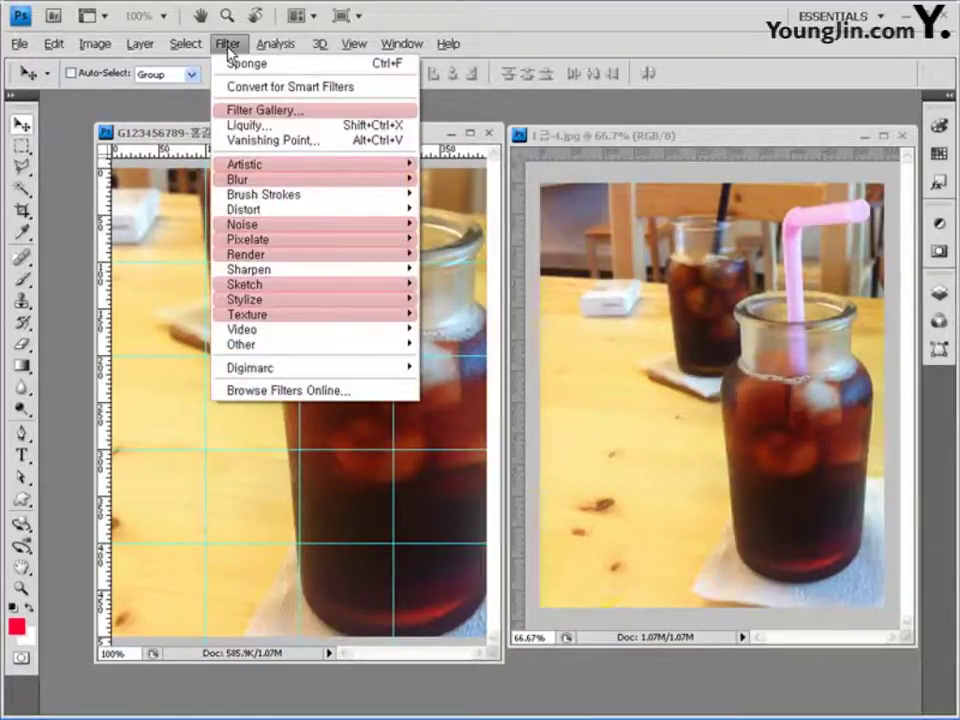
mouse_move(289, 201)
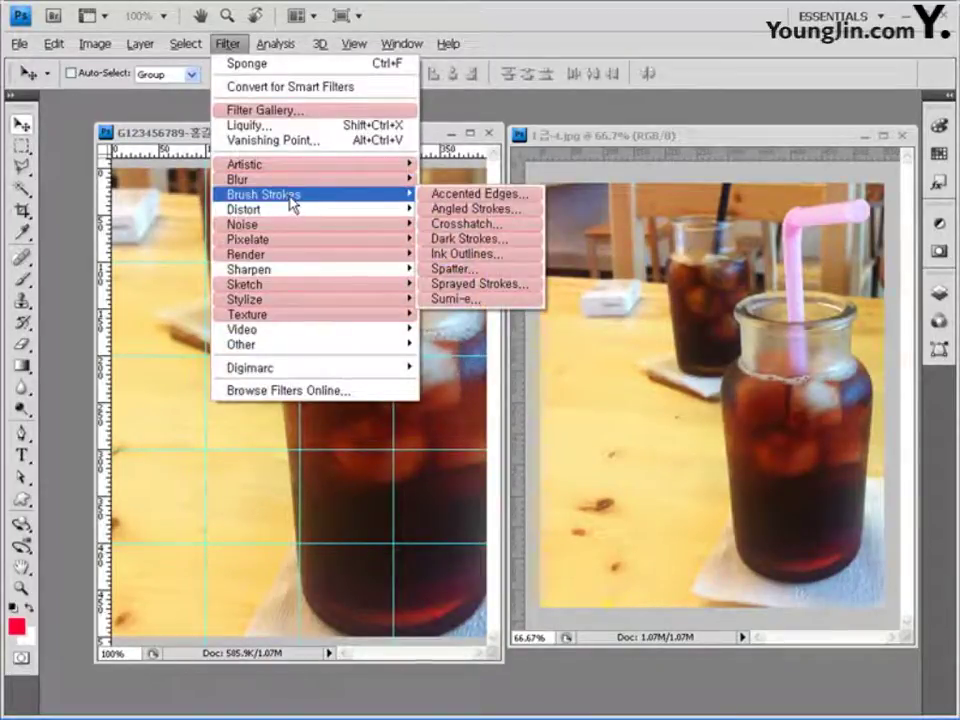
left_click(473, 225)
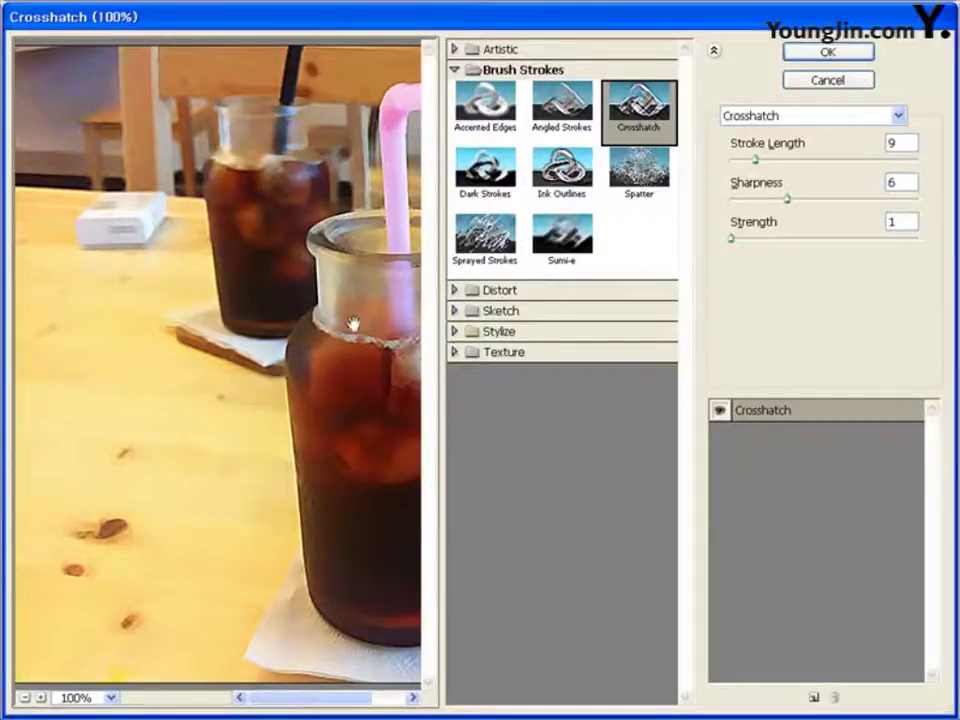
left_click(733, 242)
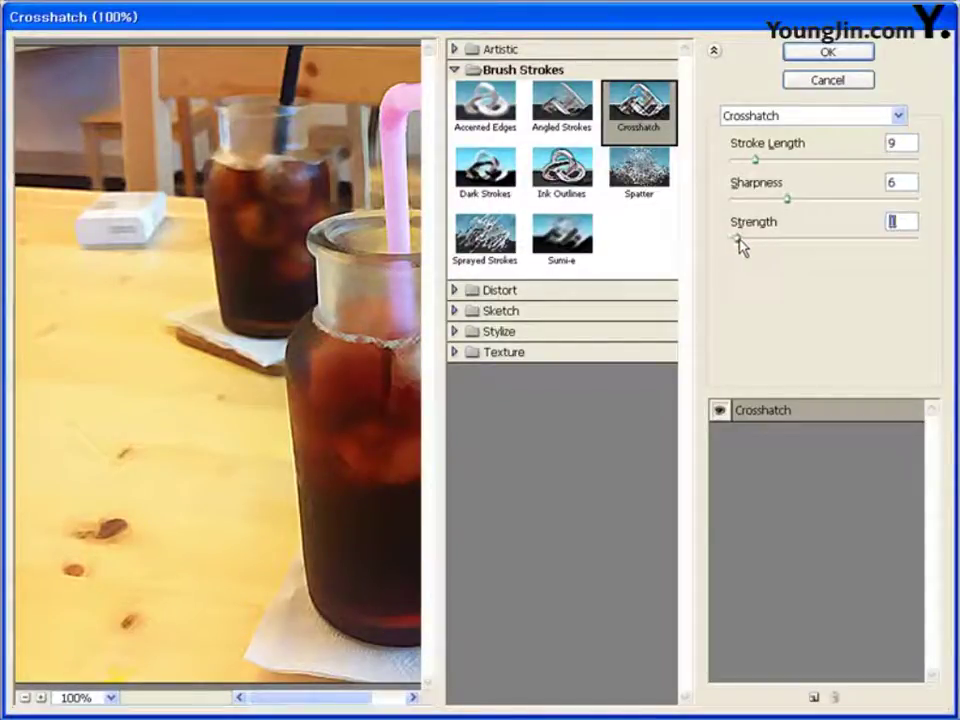
left_click_drag(740, 245, 786, 240)
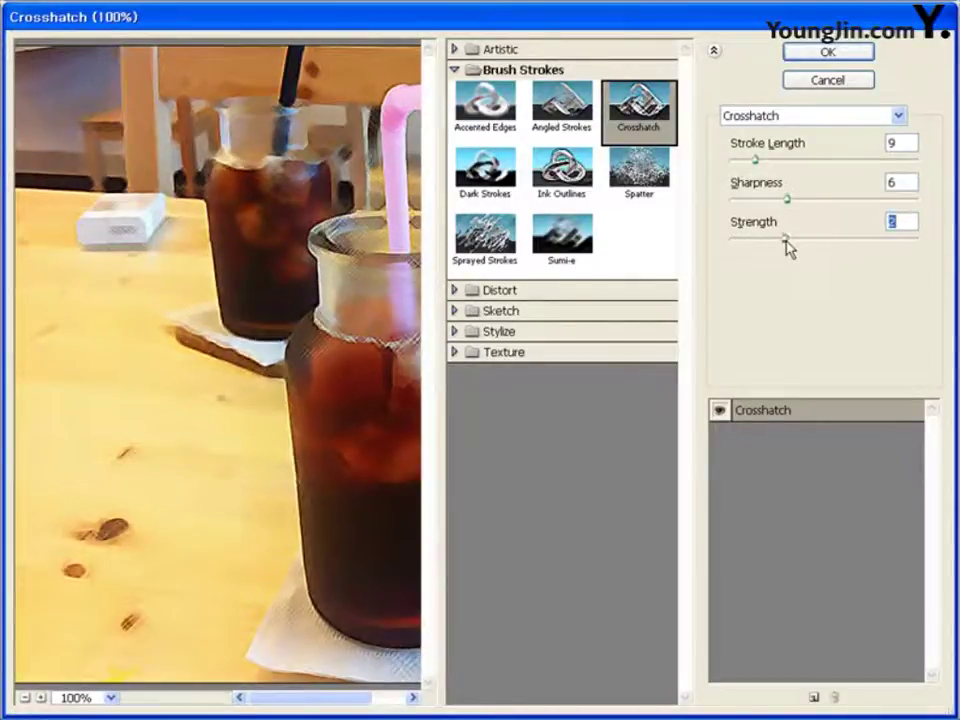
left_click(843, 56)
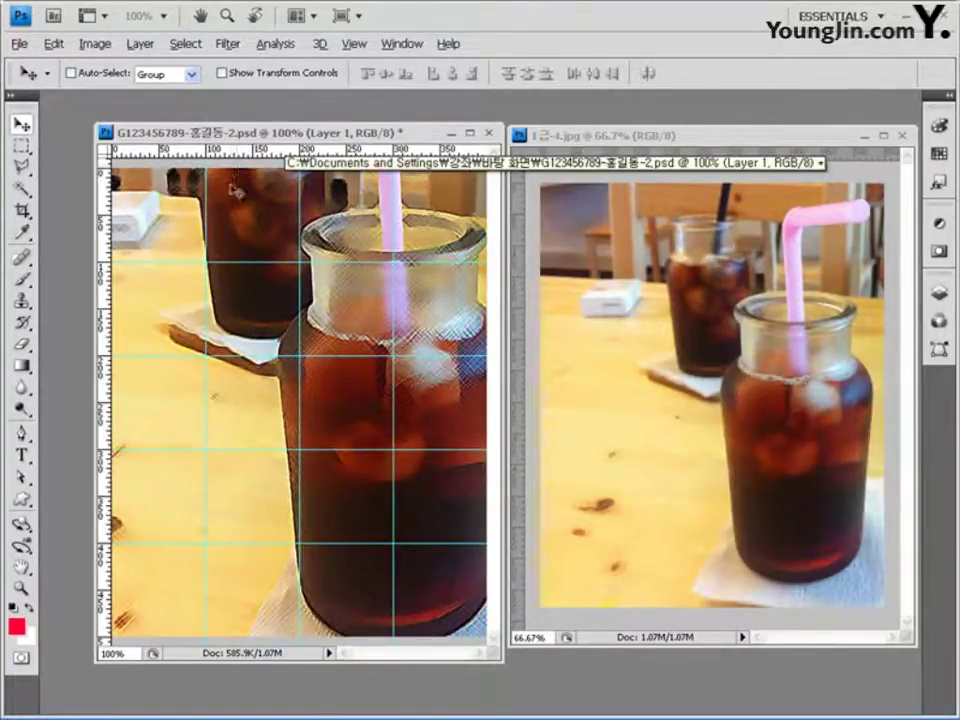
Step: Open the image 1급-5 from the Chapter02 folder in the same window as the original drink photo
left_click(708, 140)
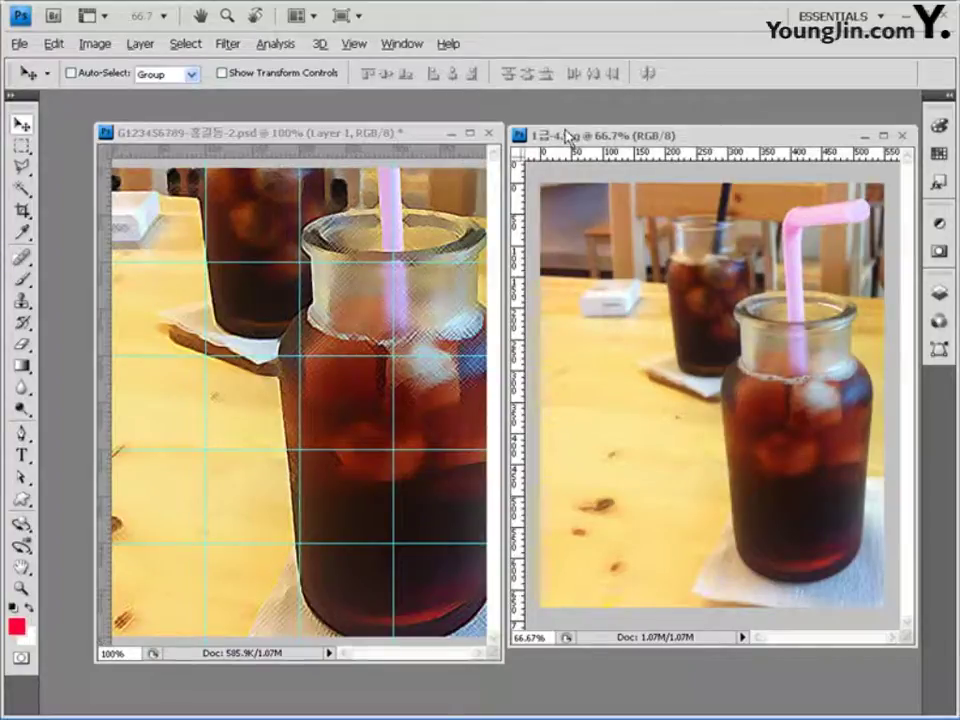
key("ctrl+o")
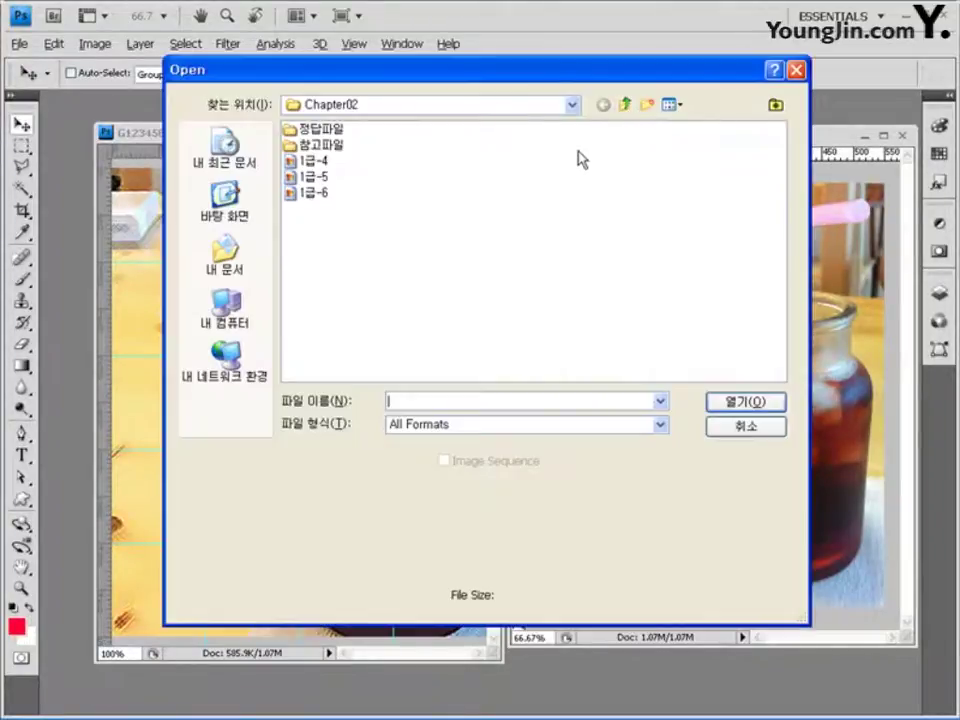
left_click(312, 183)
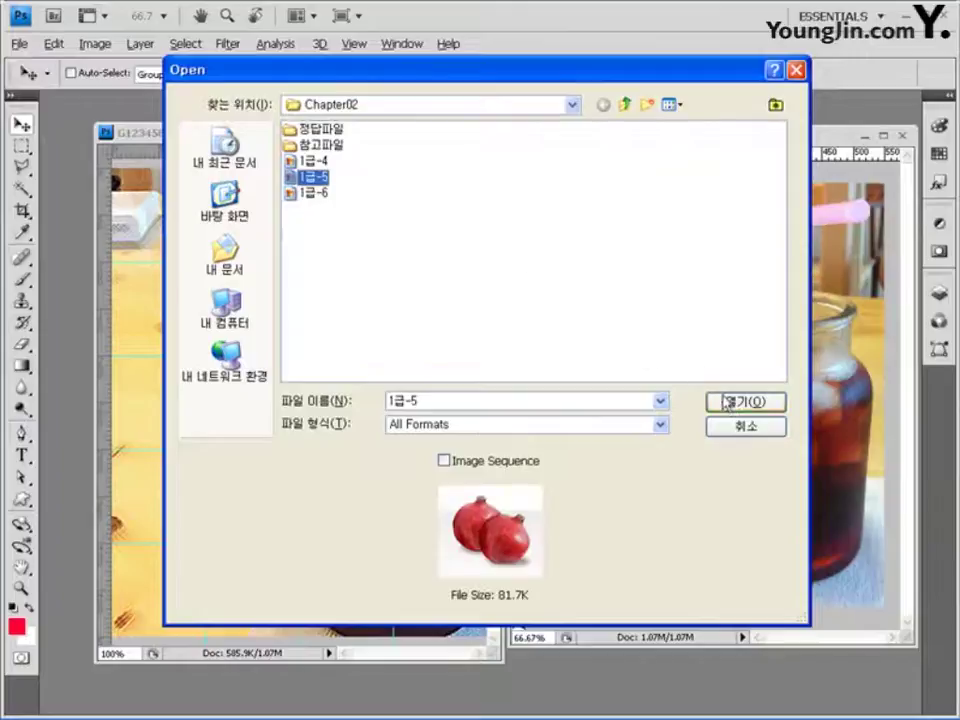
key("Return")
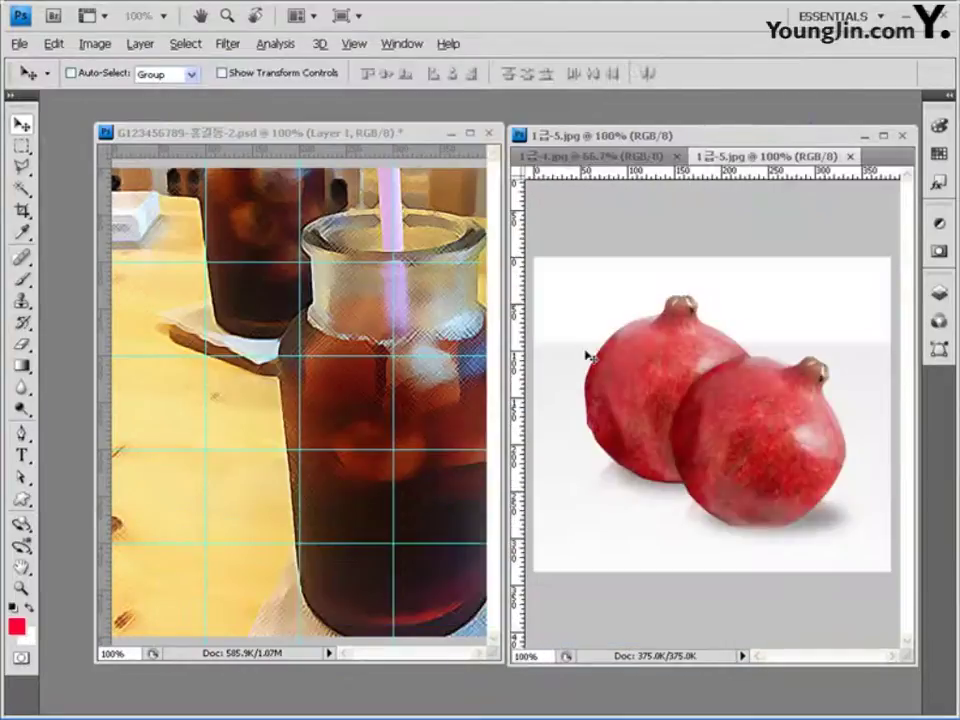
Step: Select both pomegranates by selecting the white background and the shadows with the Magic Wand at tolerance 32 and inverting the selection
key("w")
left_click(729, 292)
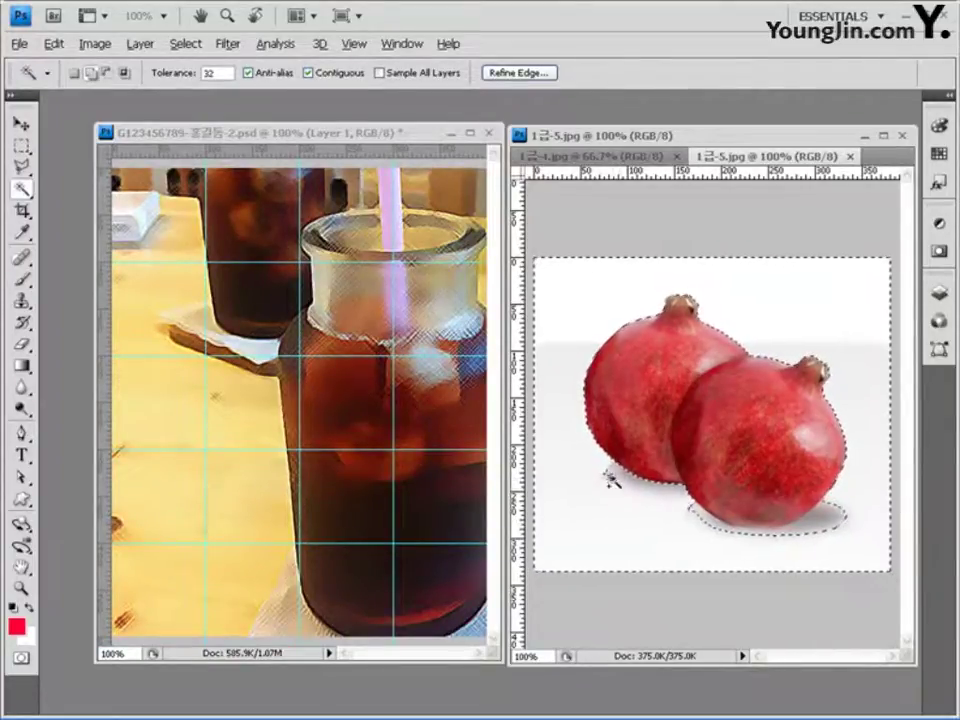
left_click(717, 523, "shift")
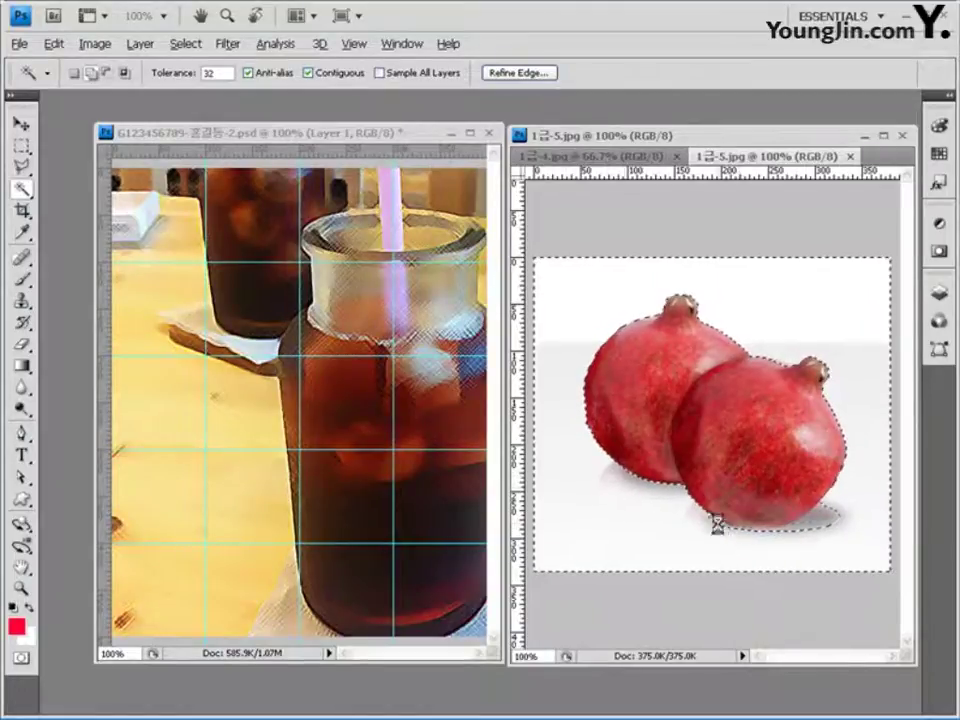
left_click(818, 521, "alt")
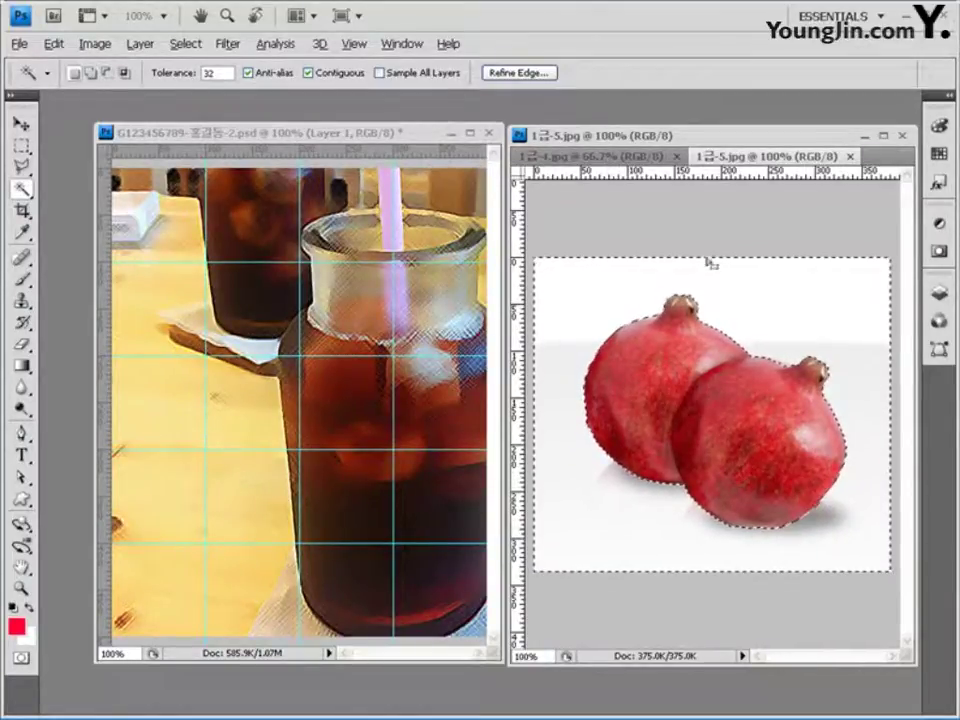
left_click(186, 44)
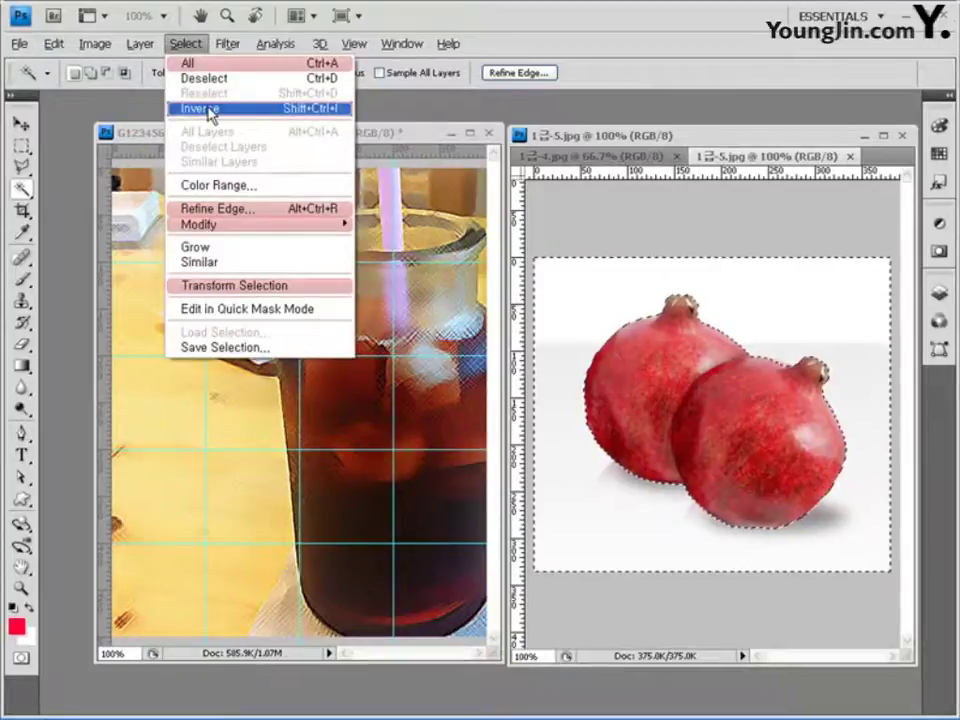
left_click(210, 108)
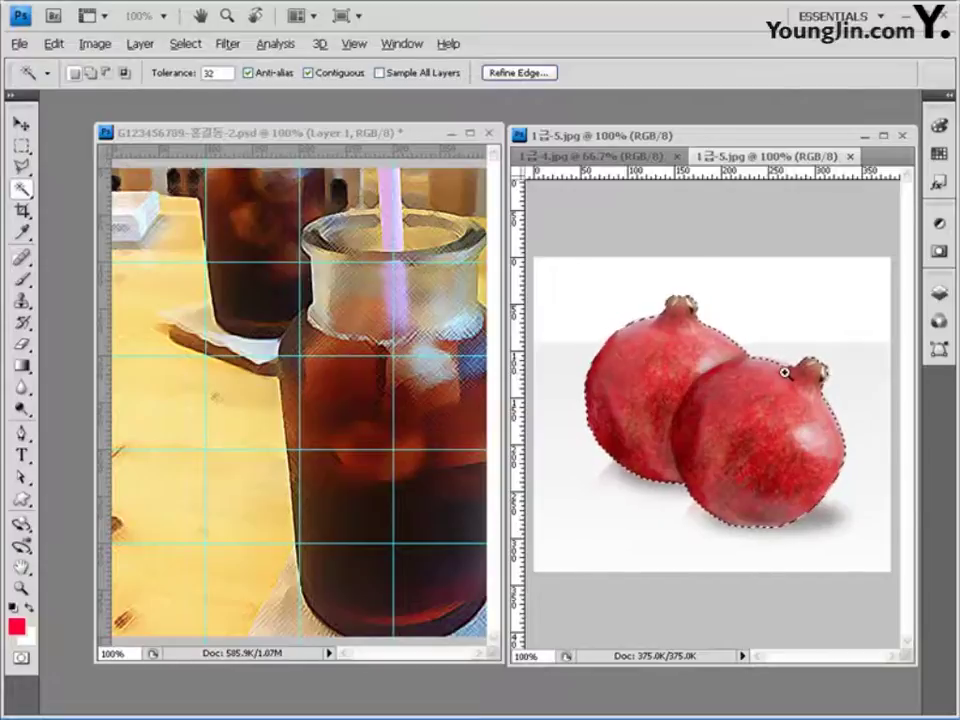
Step: Check the pomegranates' selection edge up close and copy the selected fruit into the guided composition
key("ctrl+plus")
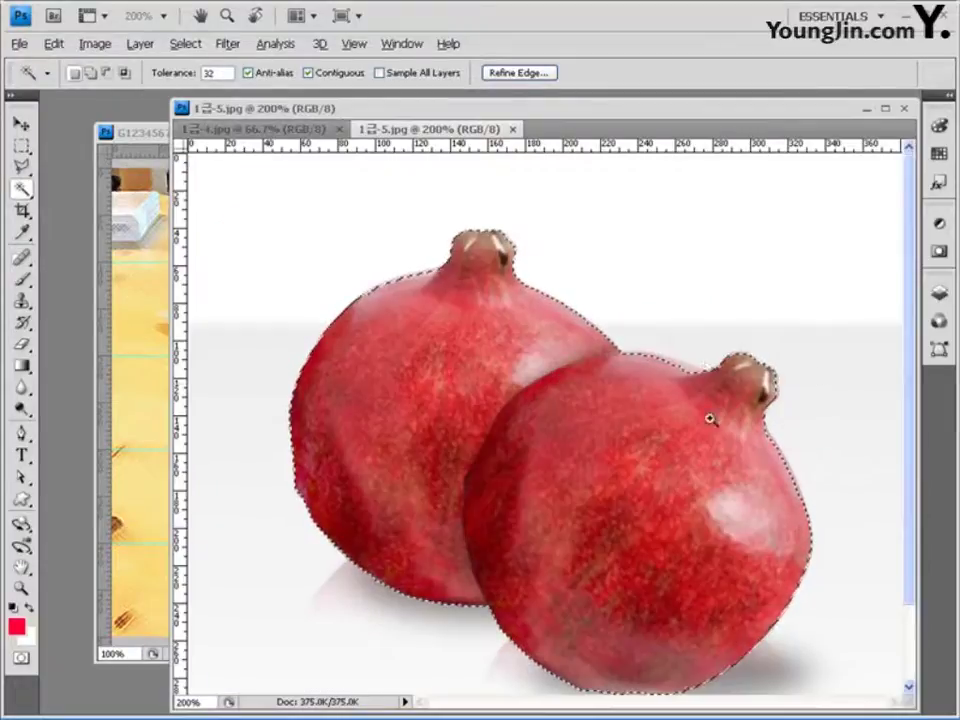
left_click(20, 167)
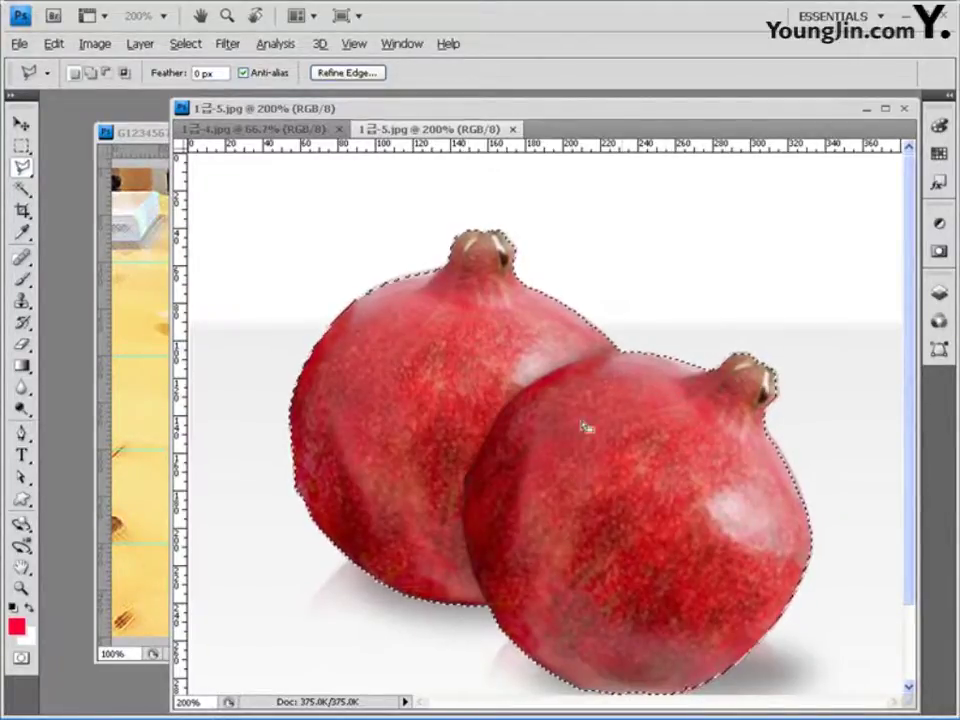
double_click(22, 590)
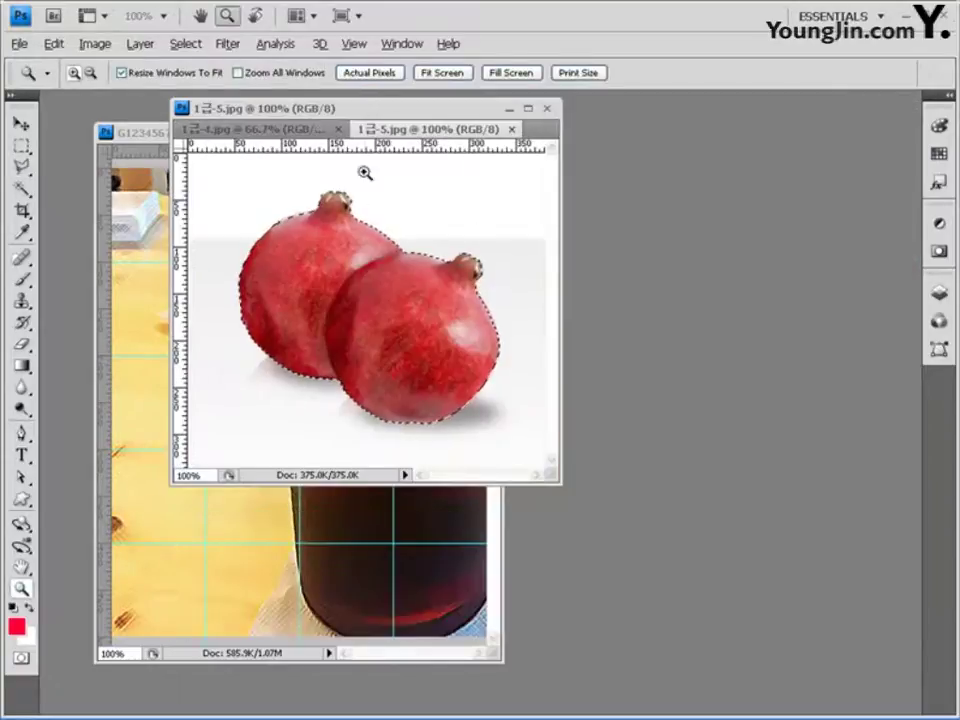
left_click_drag(396, 111, 570, 172)
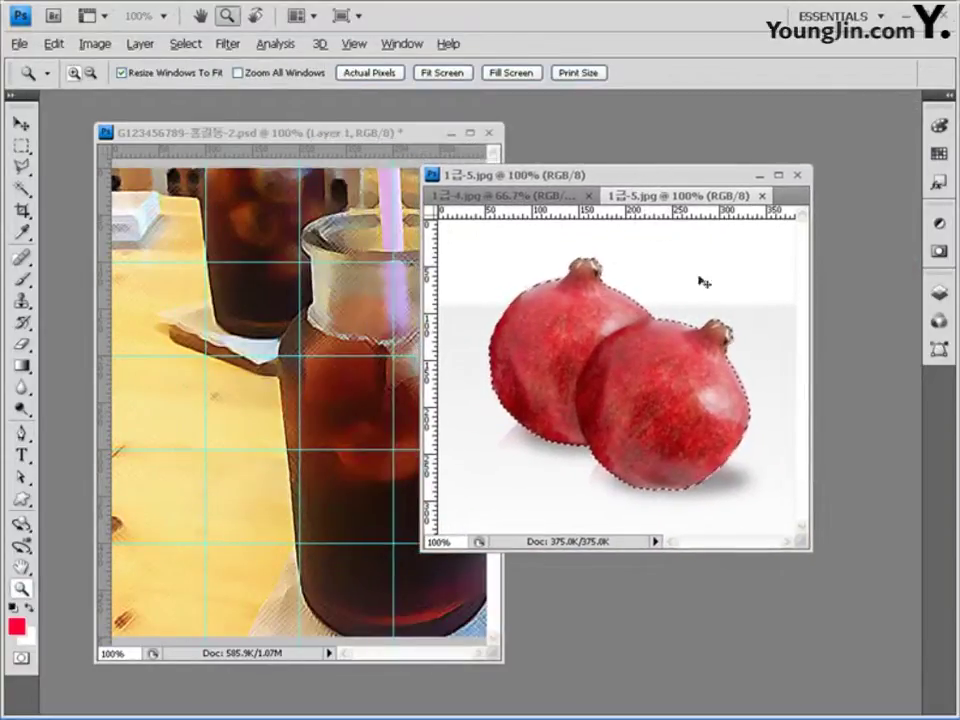
key("ctrl+Tab")
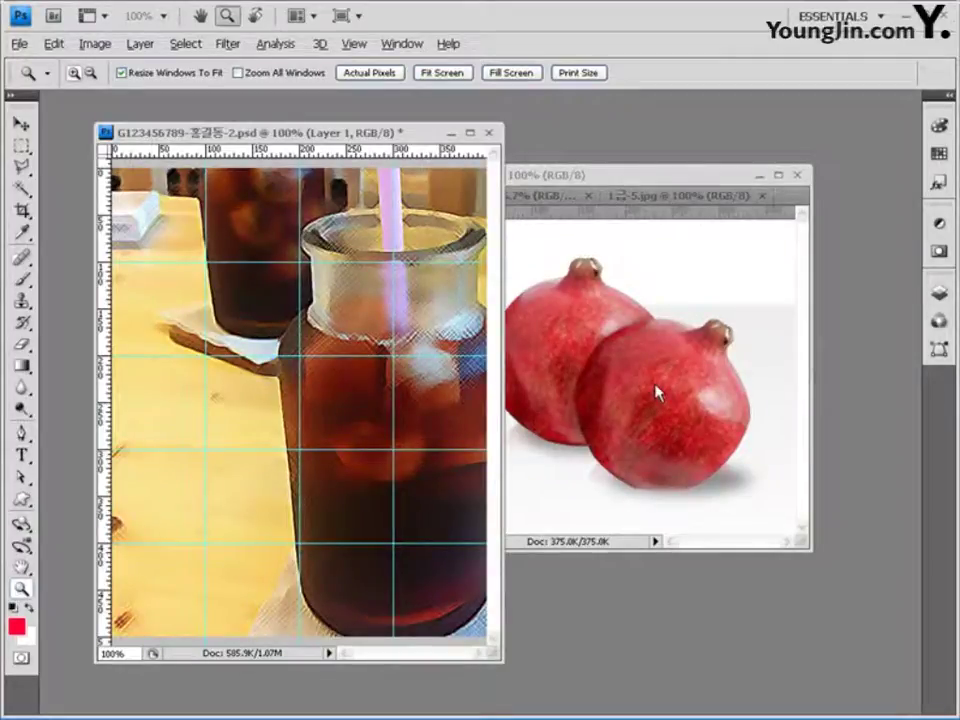
key("ctrl+v")
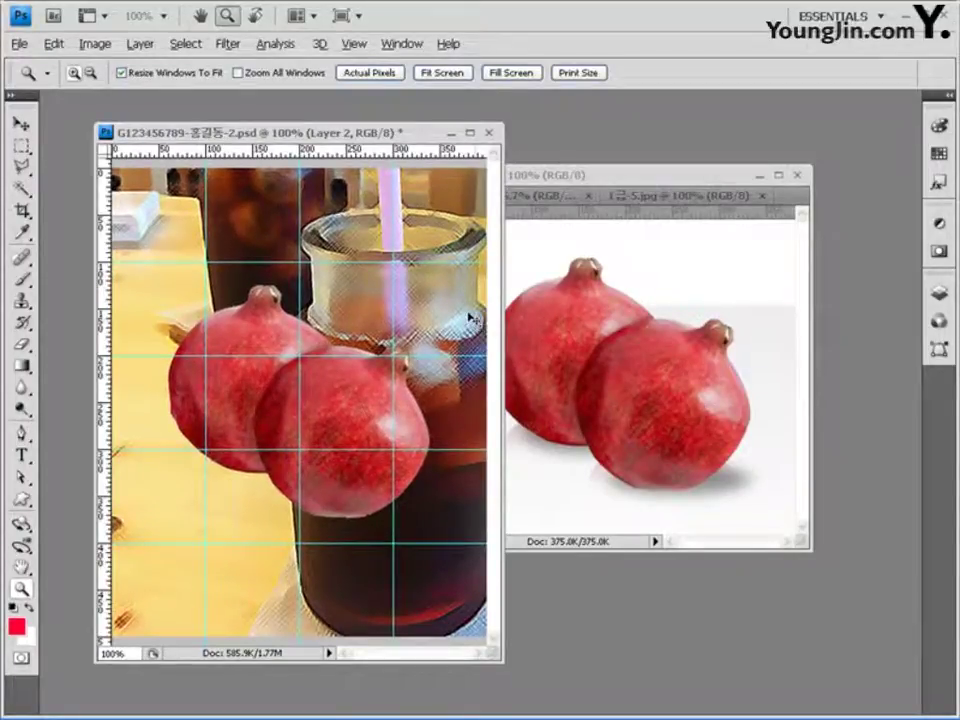
Step: Scale the pasted pomegranates proportionally to about 70.7% and place them in the lower-left area of the canvas, overlapping the glass
key("ctrl+t")
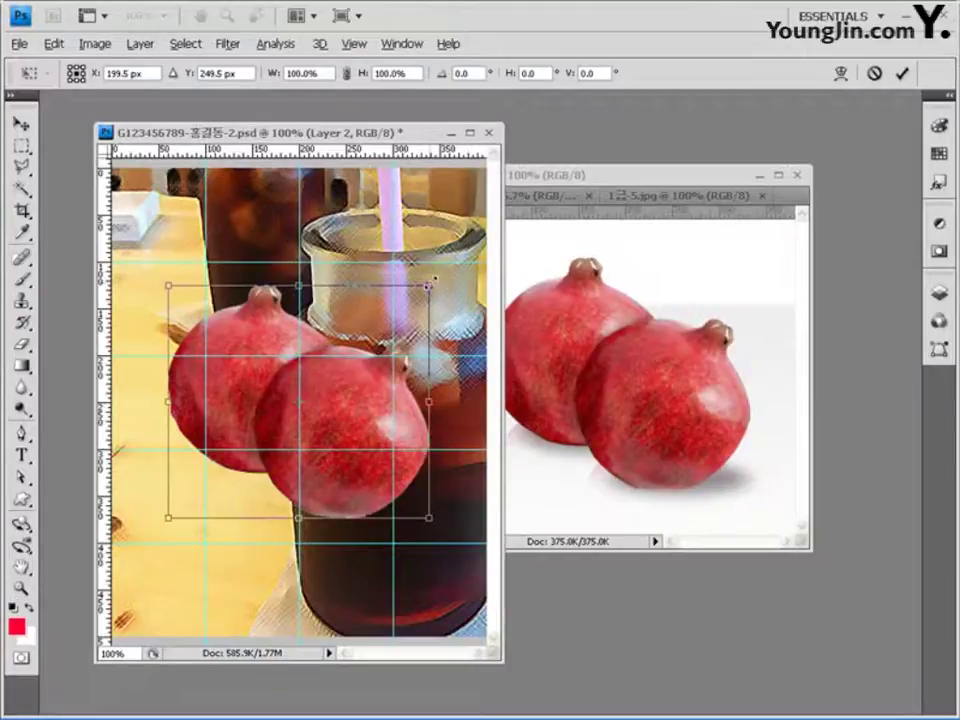
left_click_drag(435, 279, 346, 366)
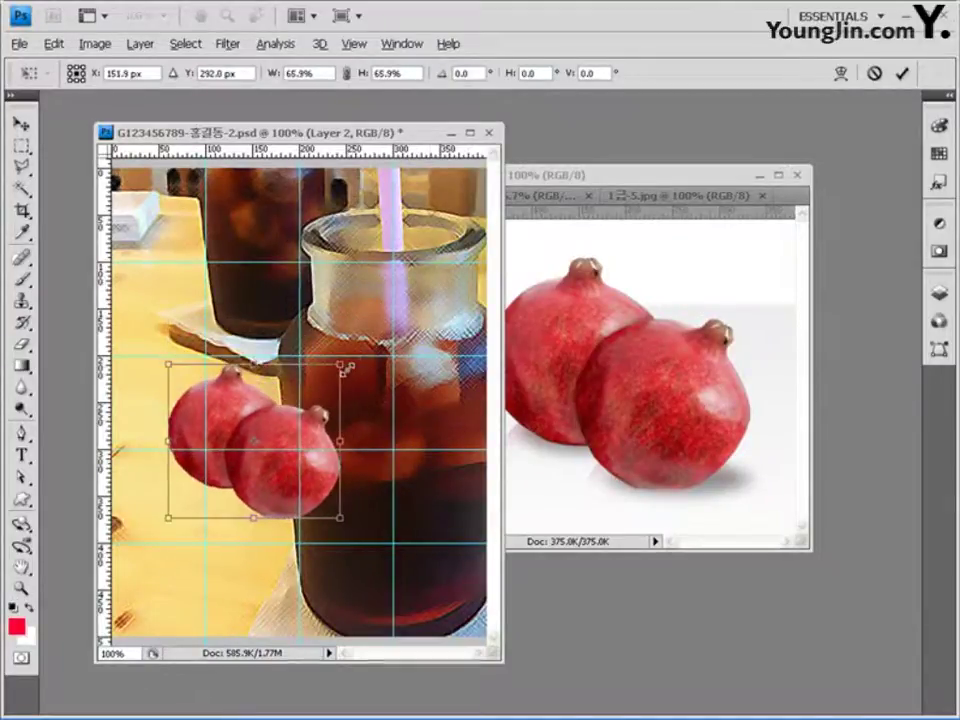
left_click_drag(316, 429, 298, 532)
left_click_drag(339, 462, 352, 450)
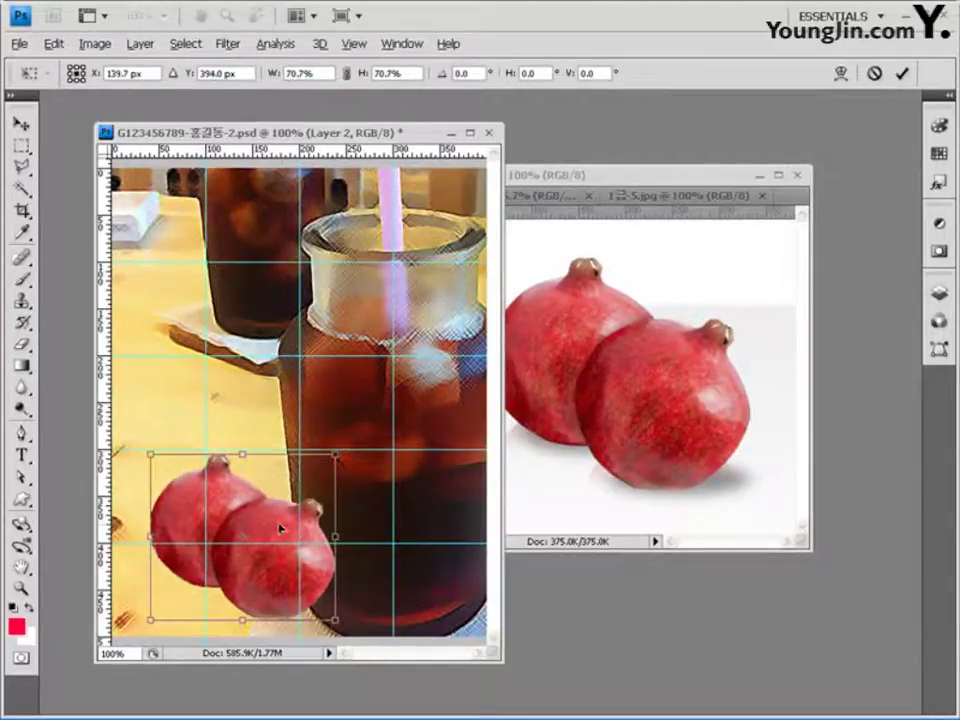
key("Return")
Step: Add a Drop Shadow layer style with the default settings to the pomegranate layer
key("z")
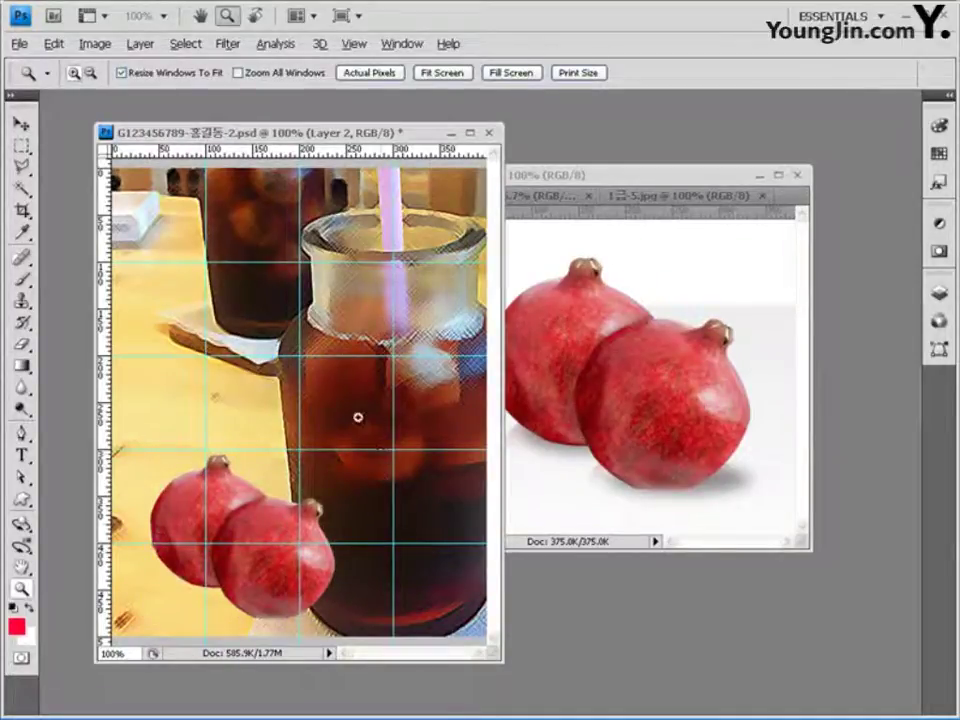
left_click(939, 290)
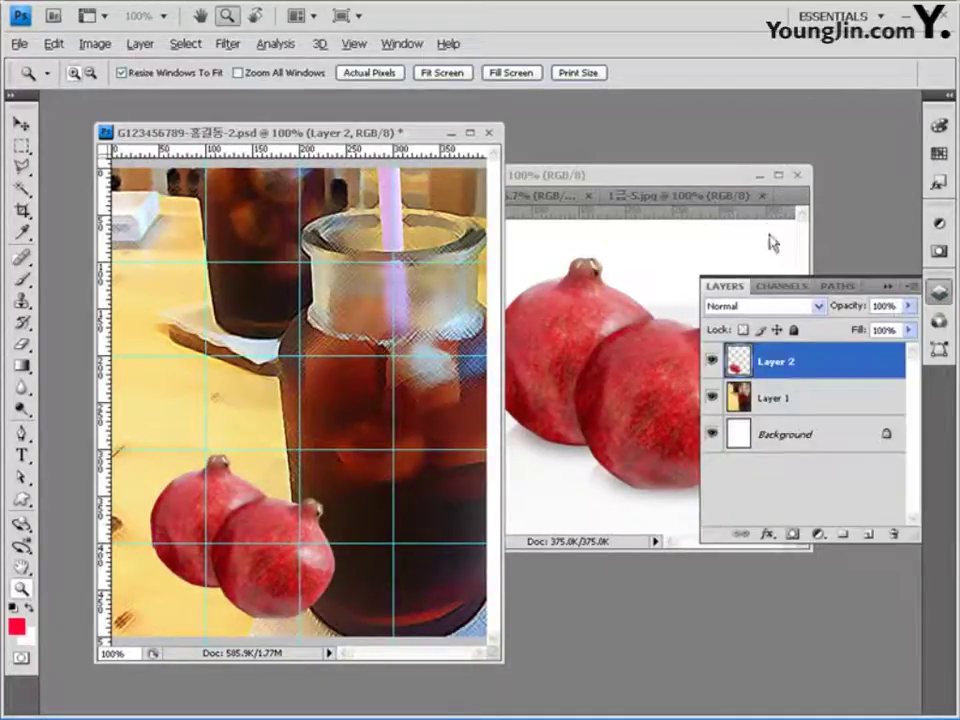
left_click(766, 533)
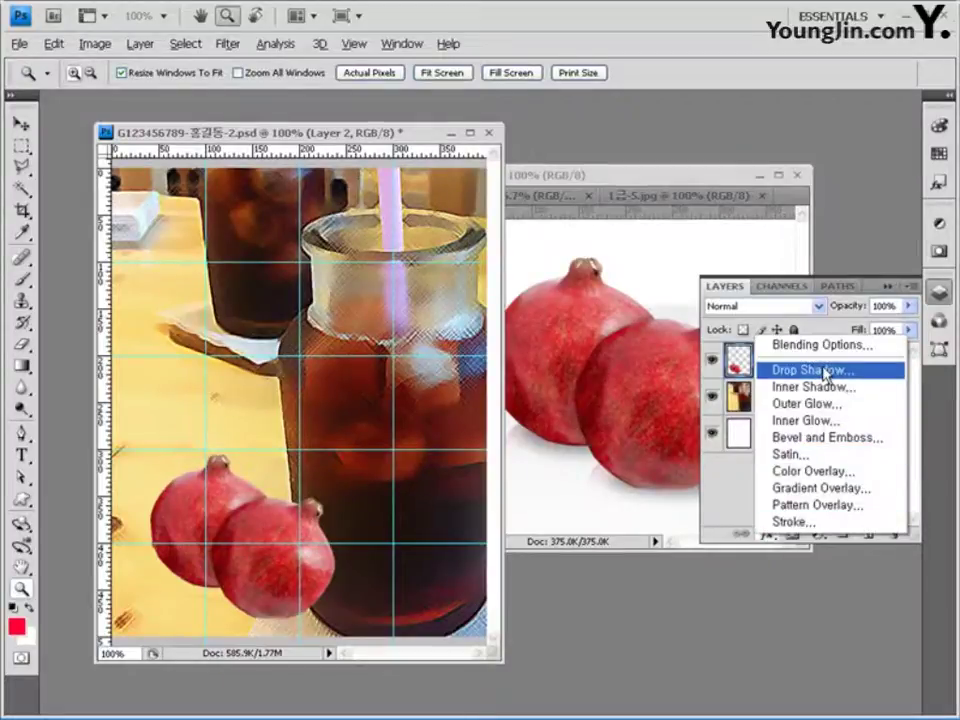
left_click(826, 371)
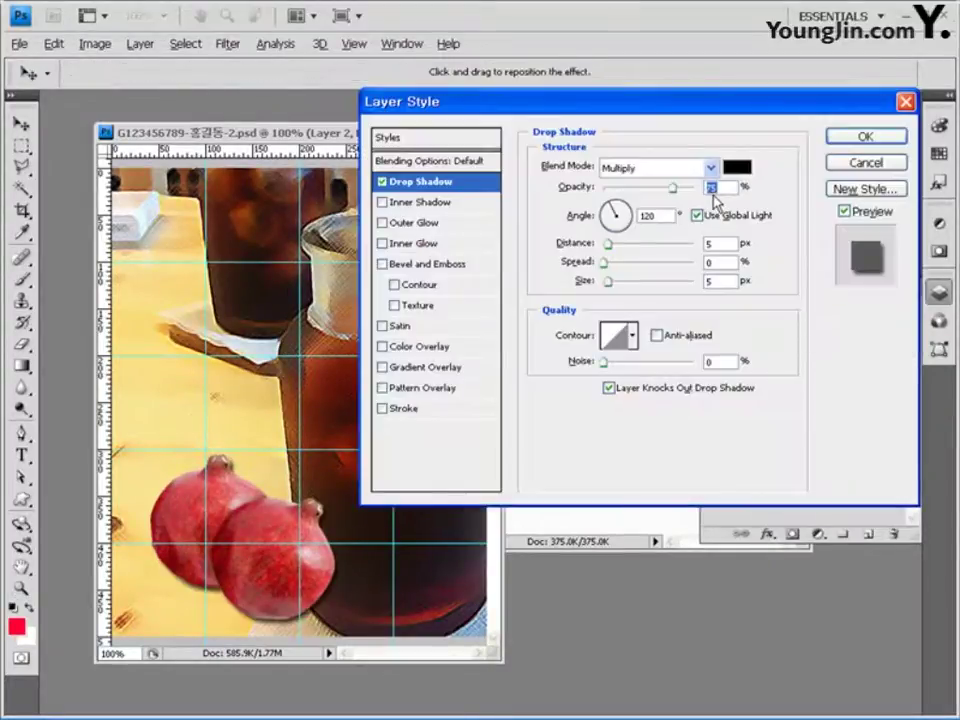
left_click(862, 138)
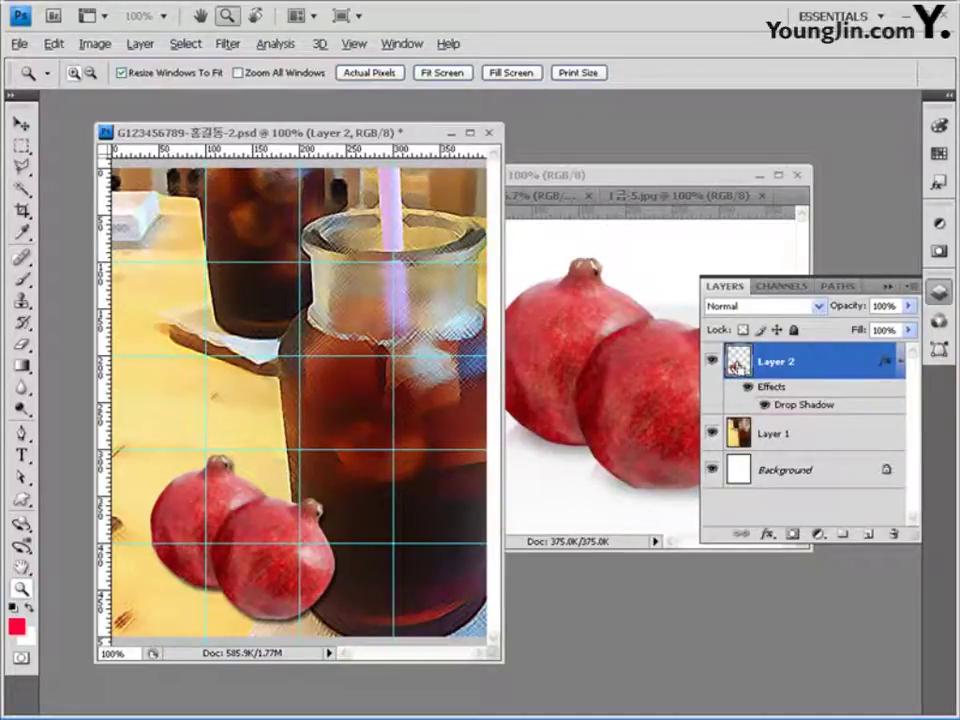
Step: Load the pomegranate layer's outline as a selection and intersect it with a Polygonal Lasso outline around only the front pomegranate
left_click(737, 362, "ctrl")
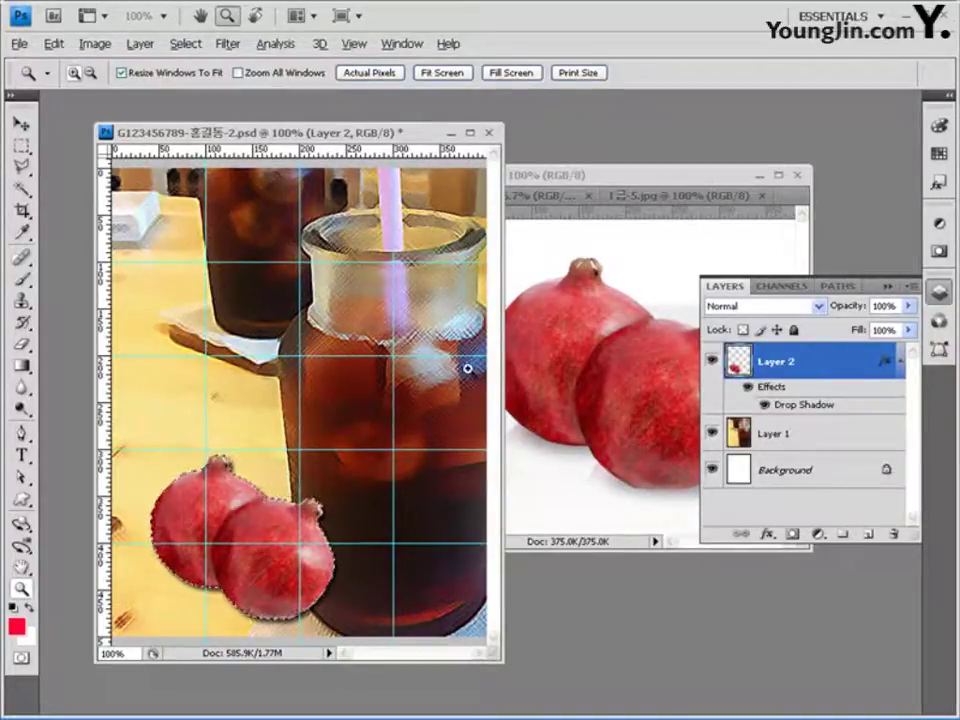
key("l")
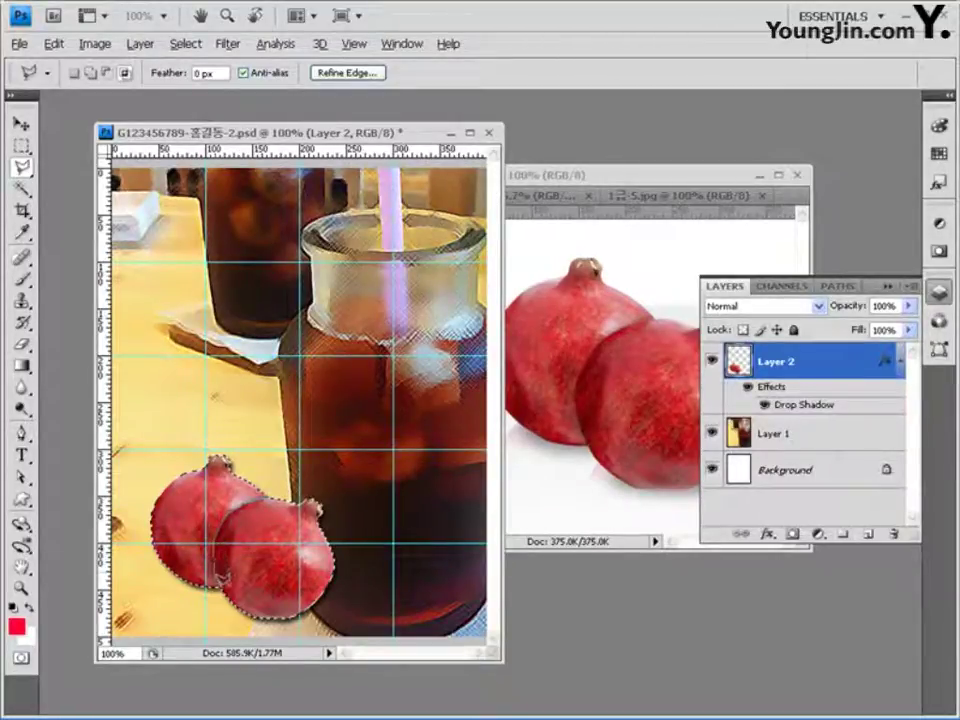
left_click(224, 596)
left_click(236, 618)
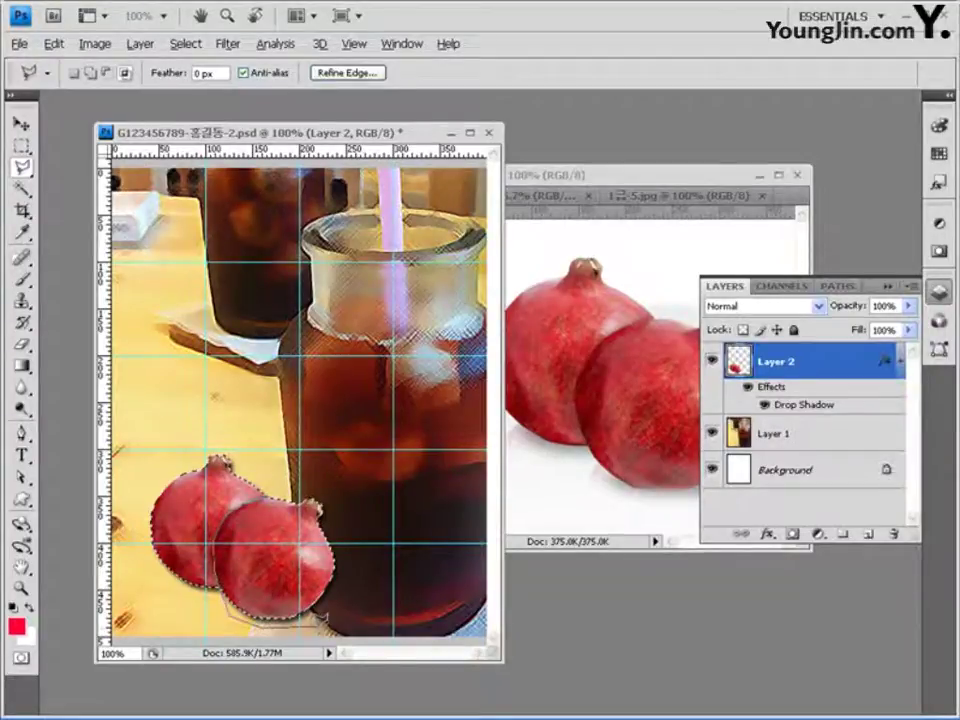
left_click(318, 618)
left_click(362, 553)
left_click(365, 491)
left_click(328, 476)
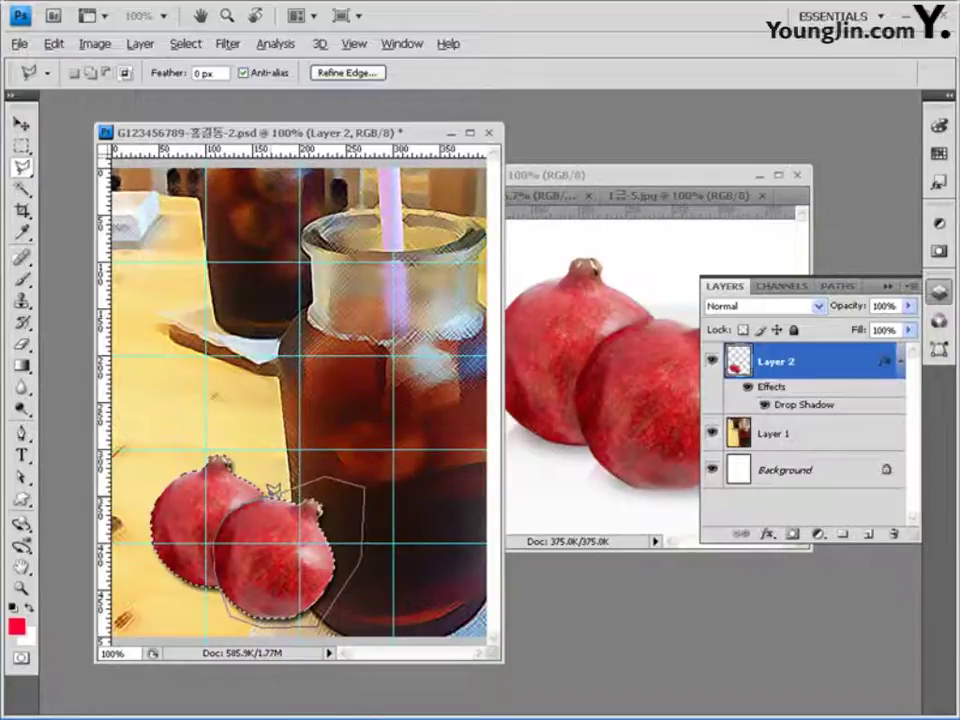
left_click(271, 489)
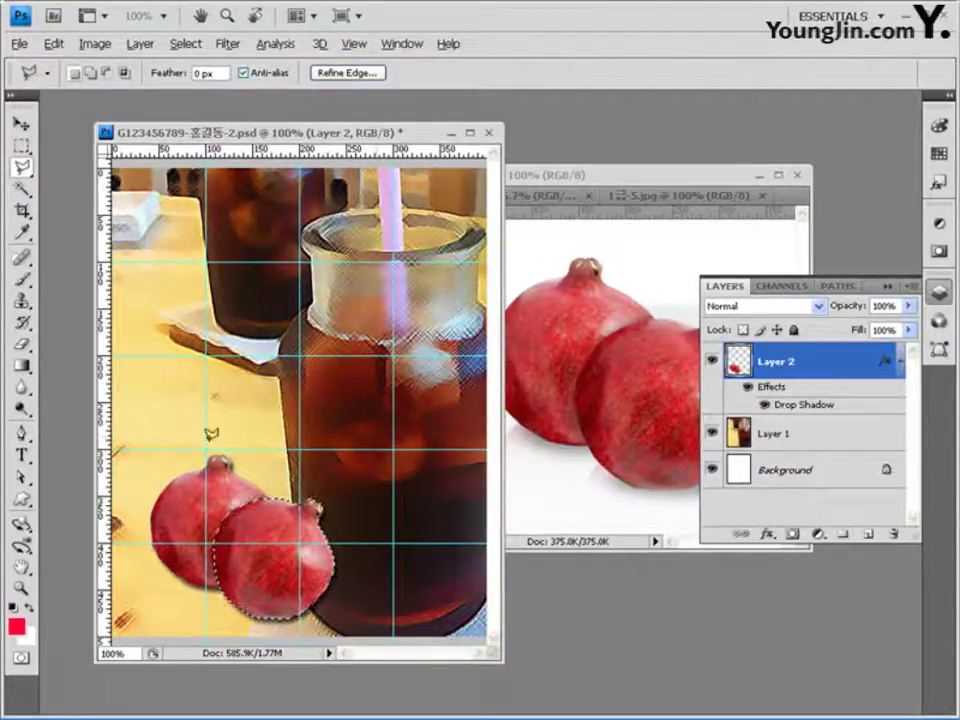
Step: Recolor the front pomegranate green with a Hue/Saturation adjustment layer and clip the adjustment to the pomegranate layer
left_click(816, 535)
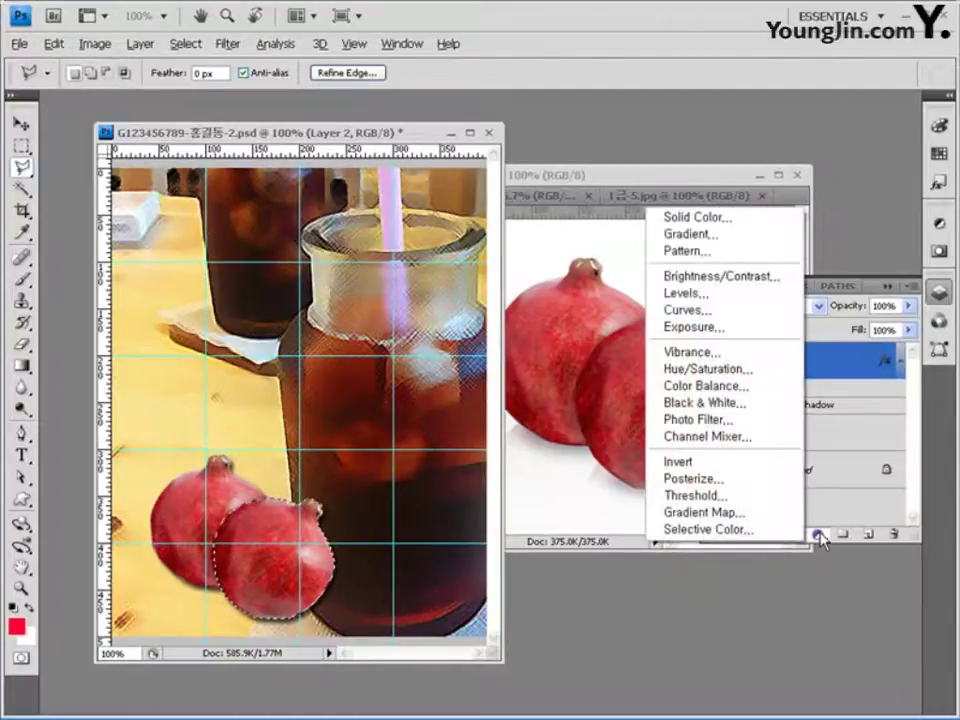
left_click(749, 378)
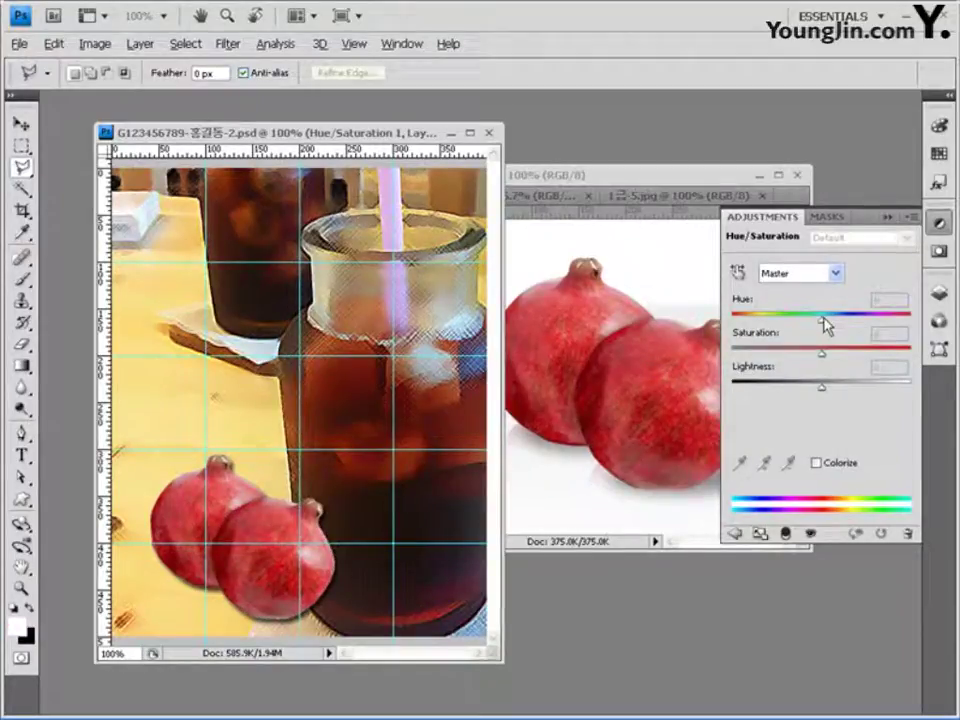
left_click_drag(823, 319, 879, 320)
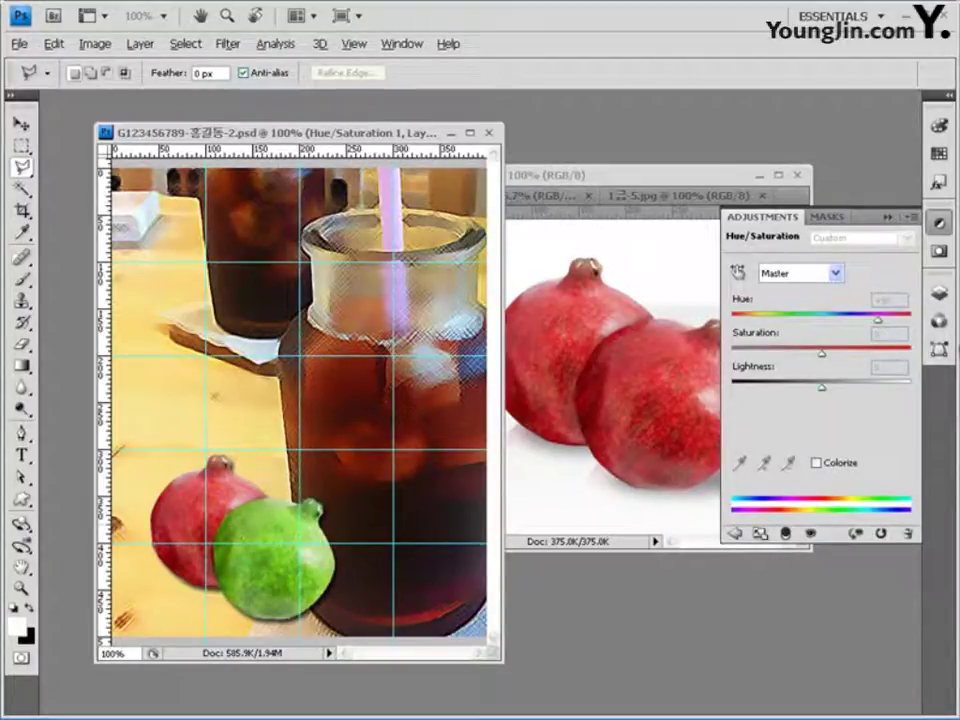
left_click(940, 292)
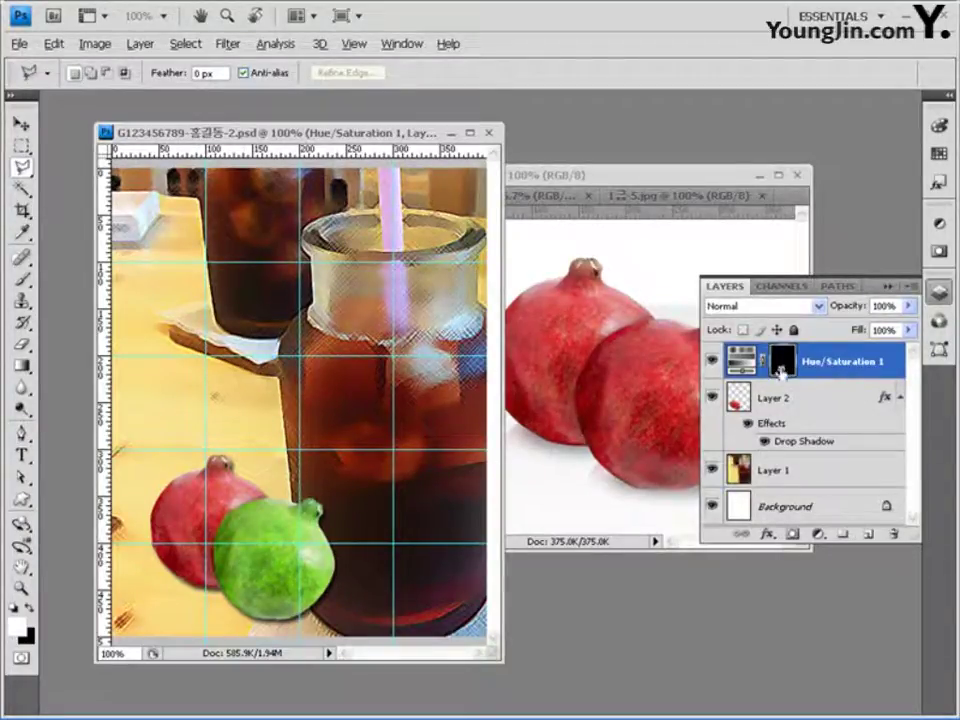
left_click(843, 379, "alt")
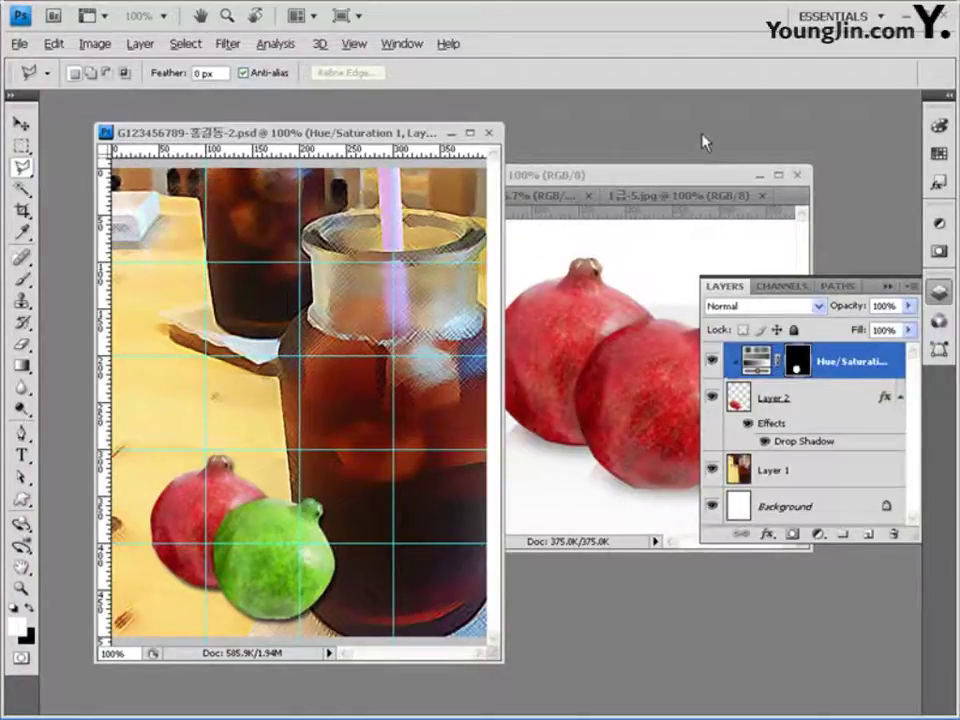
Step: Open the pomegranate seed image 1급-6 from the Chapter02 folder
key("ctrl+o")
left_click(313, 192)
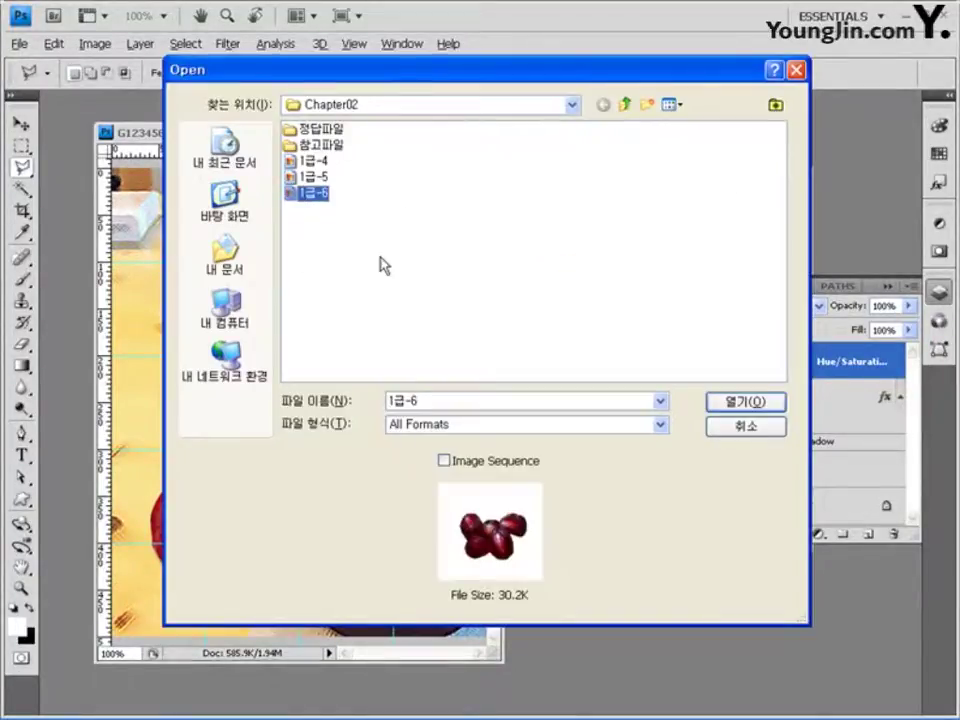
left_click(735, 401)
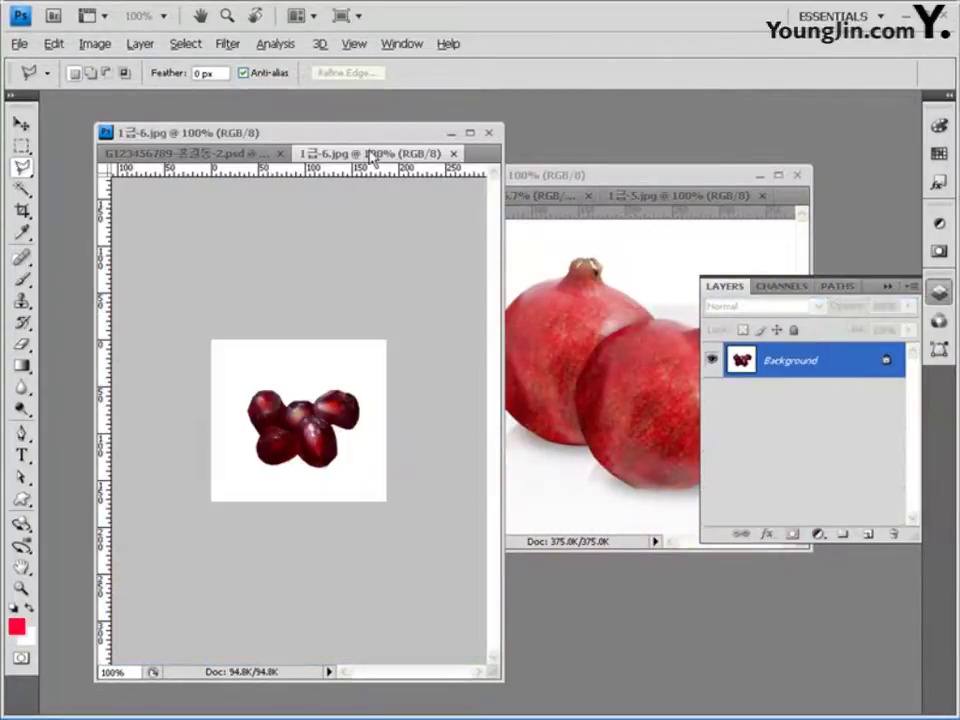
Step: Select the two lower seeds and the upper-right seed in 1급-6 with a Polygonal Lasso outline, and subtract the white background using the Magic Wand
left_click_drag(371, 154, 620, 198)
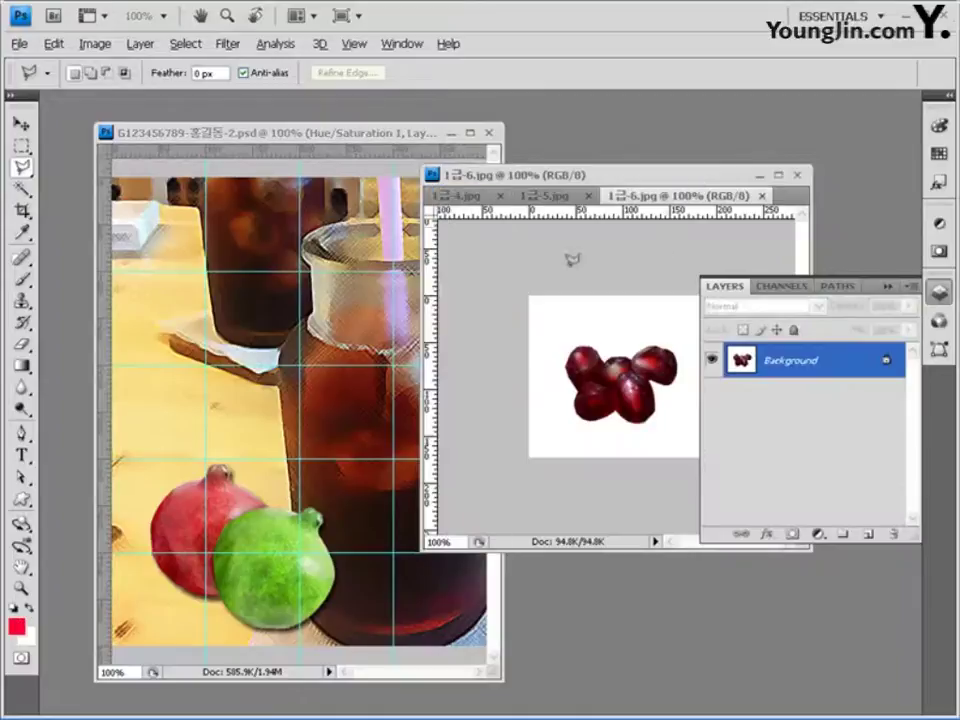
key("m")
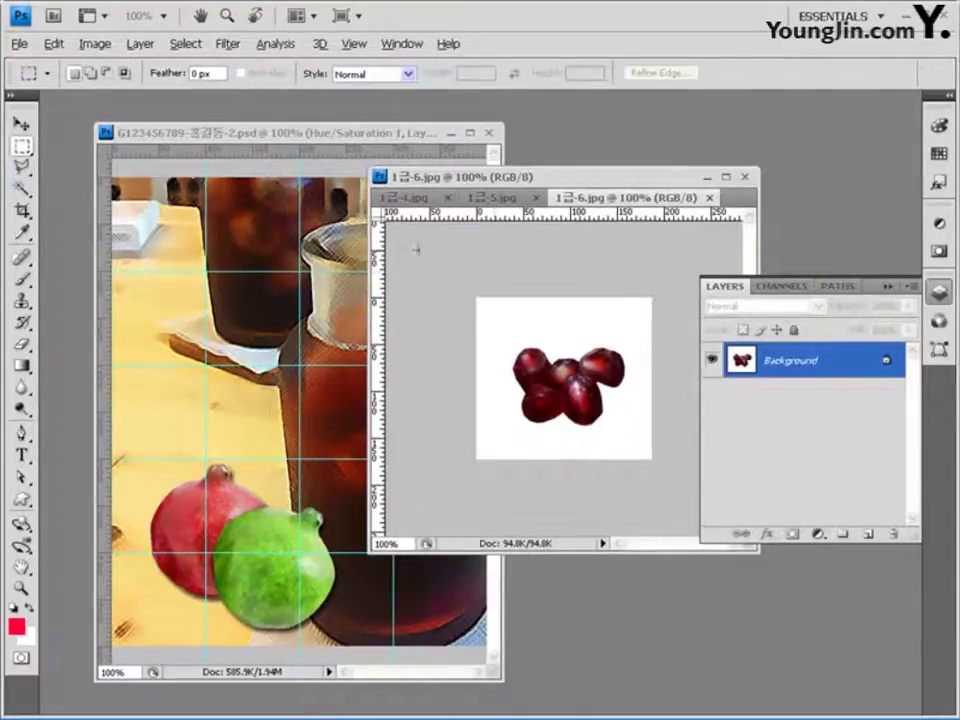
left_click(22, 168)
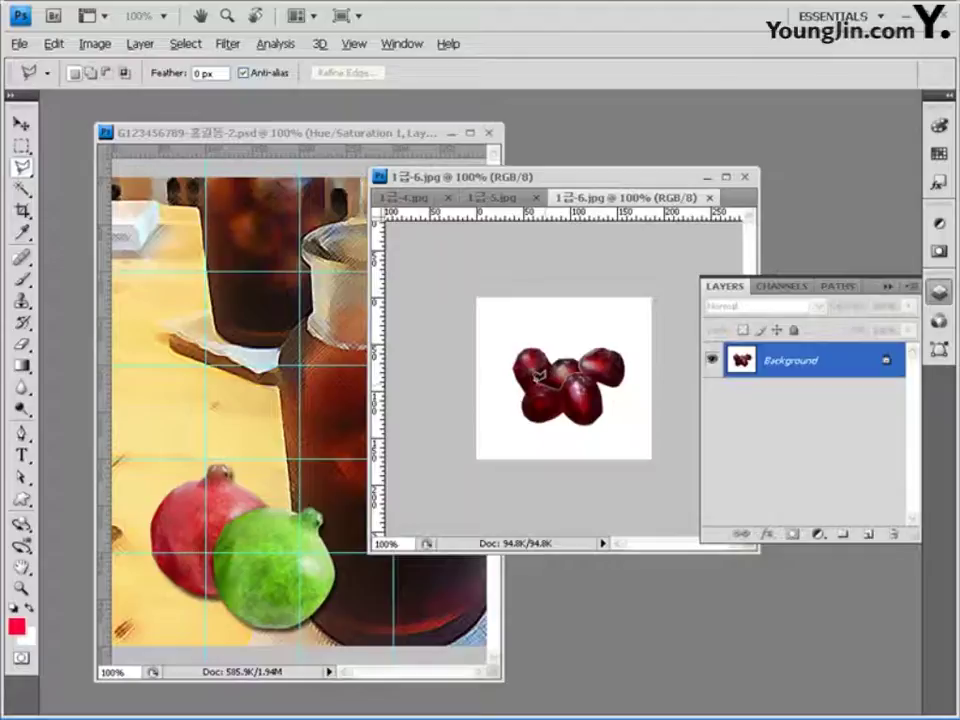
left_click(523, 421)
left_click(563, 446)
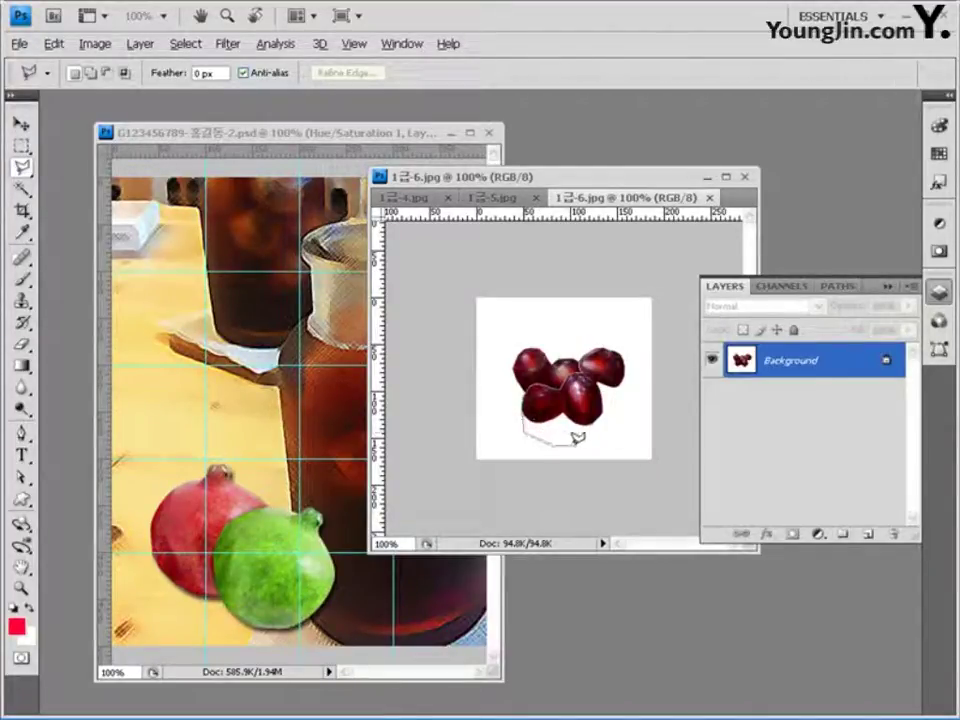
left_click(620, 437)
left_click(640, 357)
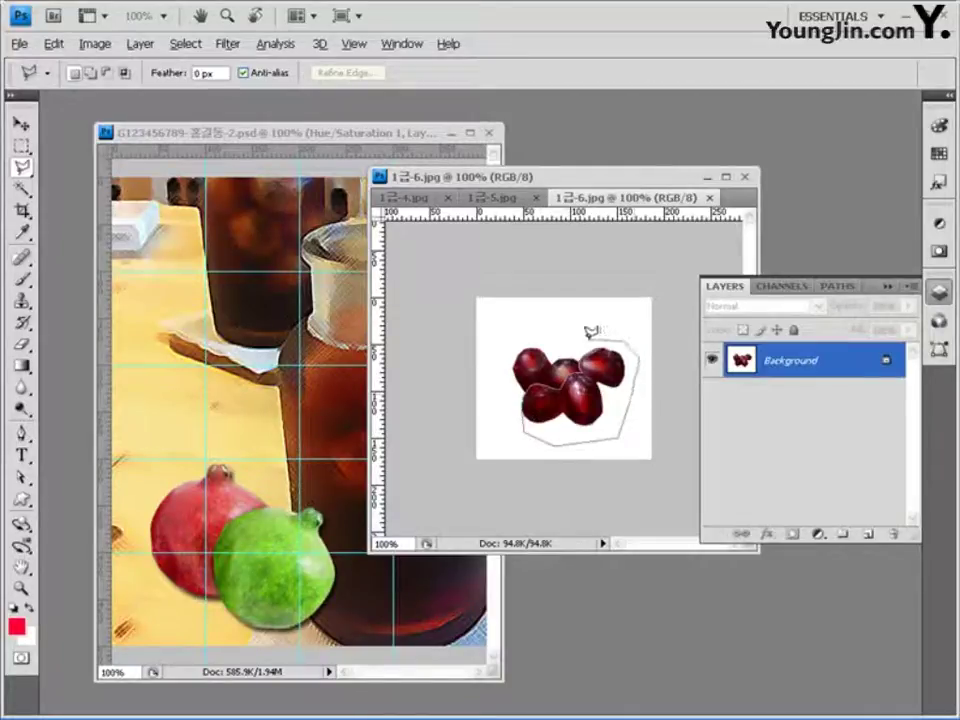
double_click(582, 348)
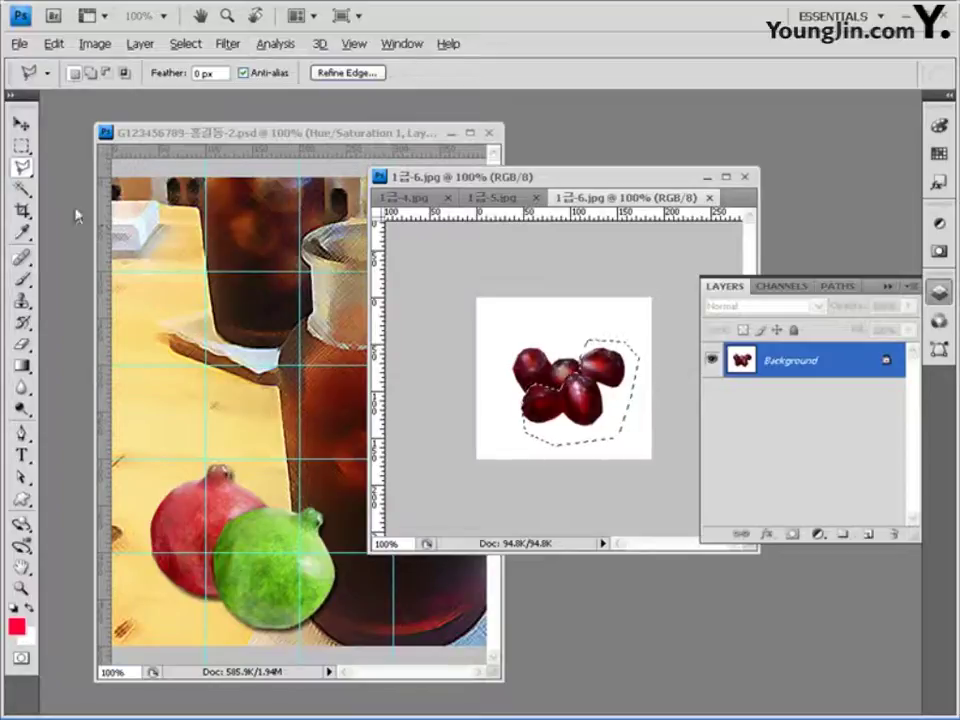
left_click(20, 188)
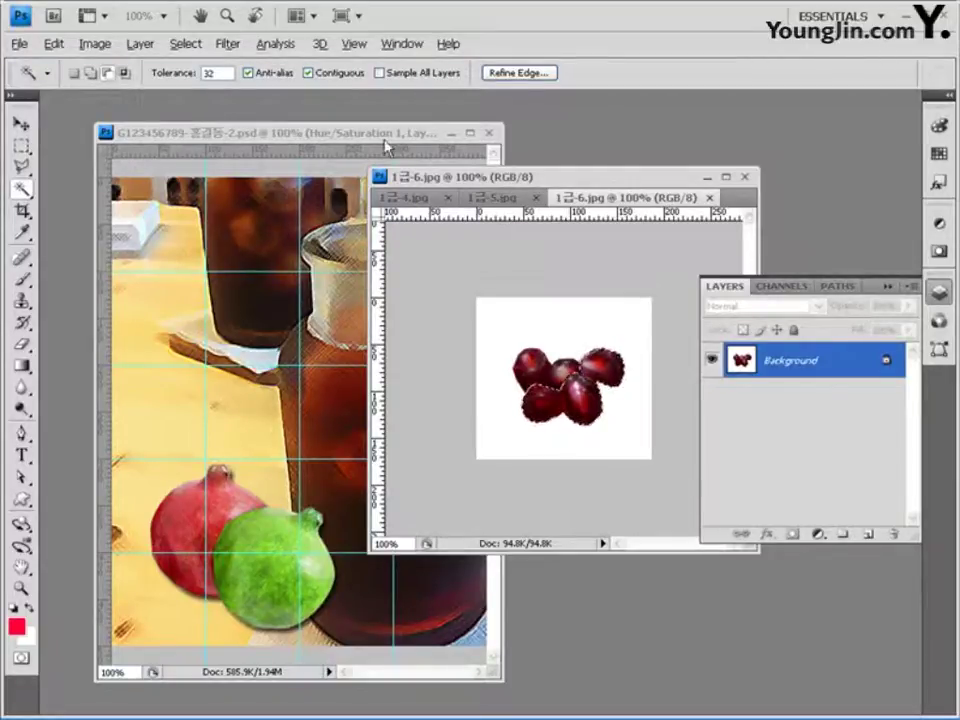
Step: Copy the three selected seeds into the composition and place them over the lower part of the glass, beside the green pomegranate
left_click(290, 132)
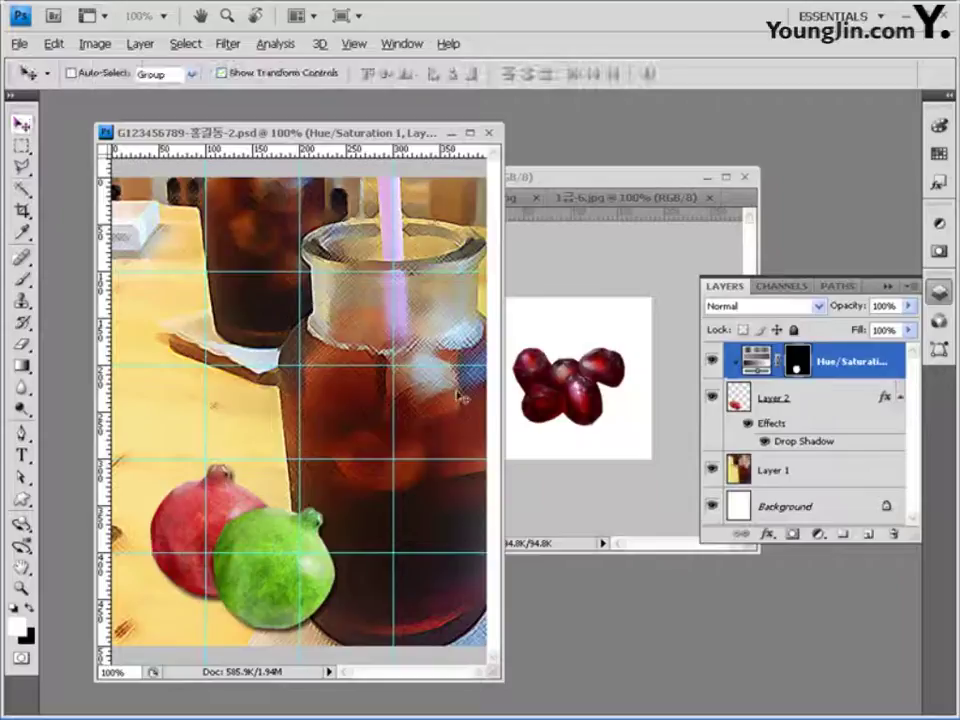
key("ctrl+v")
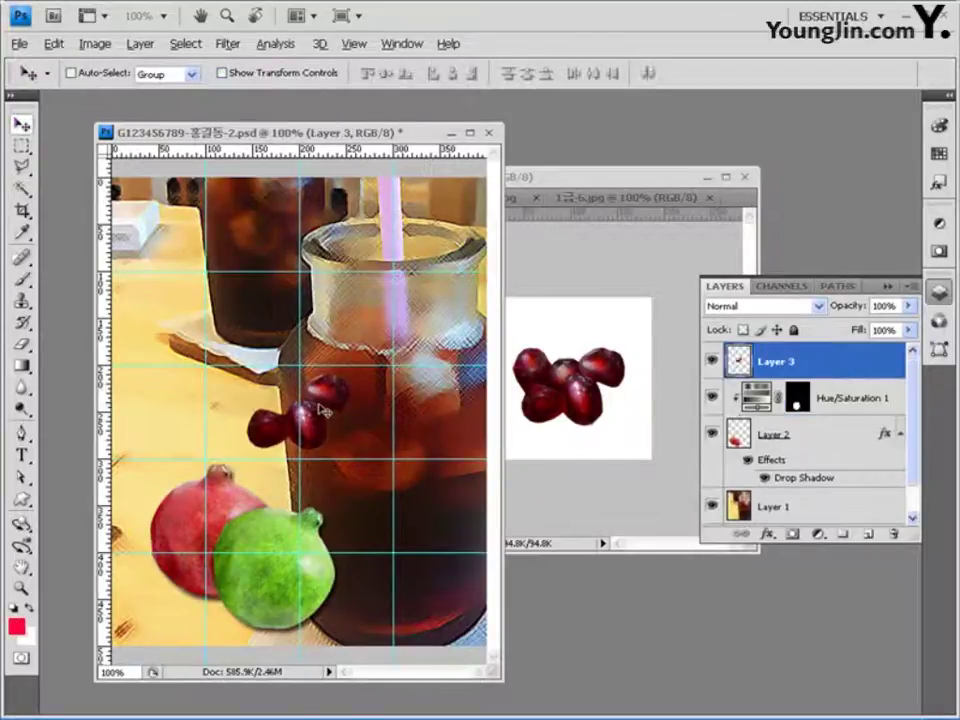
left_click_drag(322, 408, 422, 560)
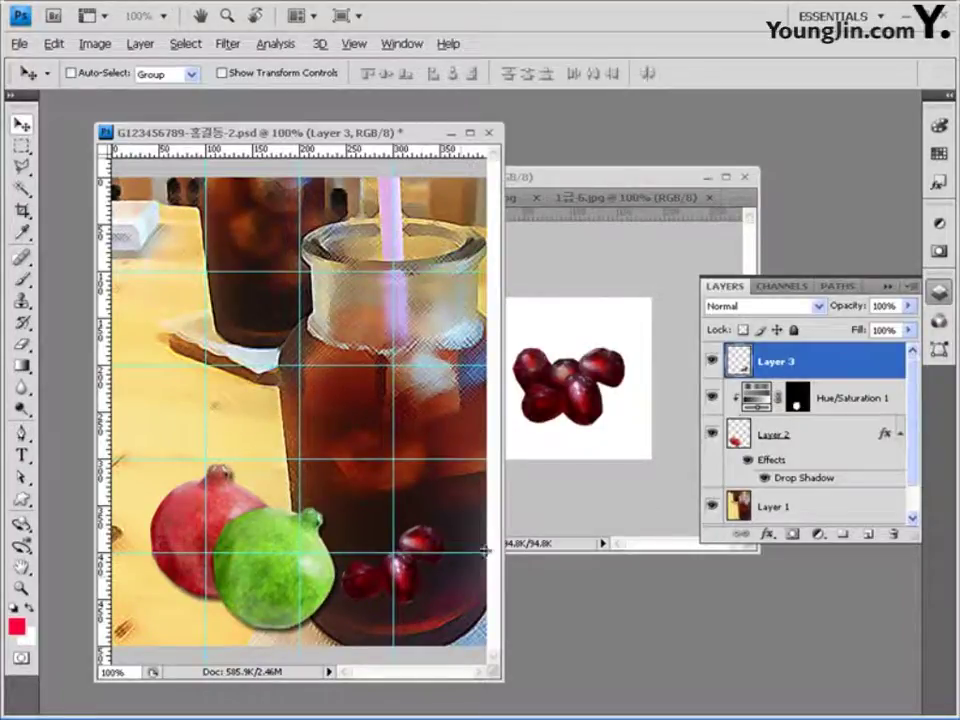
Step: Add an Outer Glow layer style to the seed layer with a white glow colour and the other settings at default
left_click(768, 538)
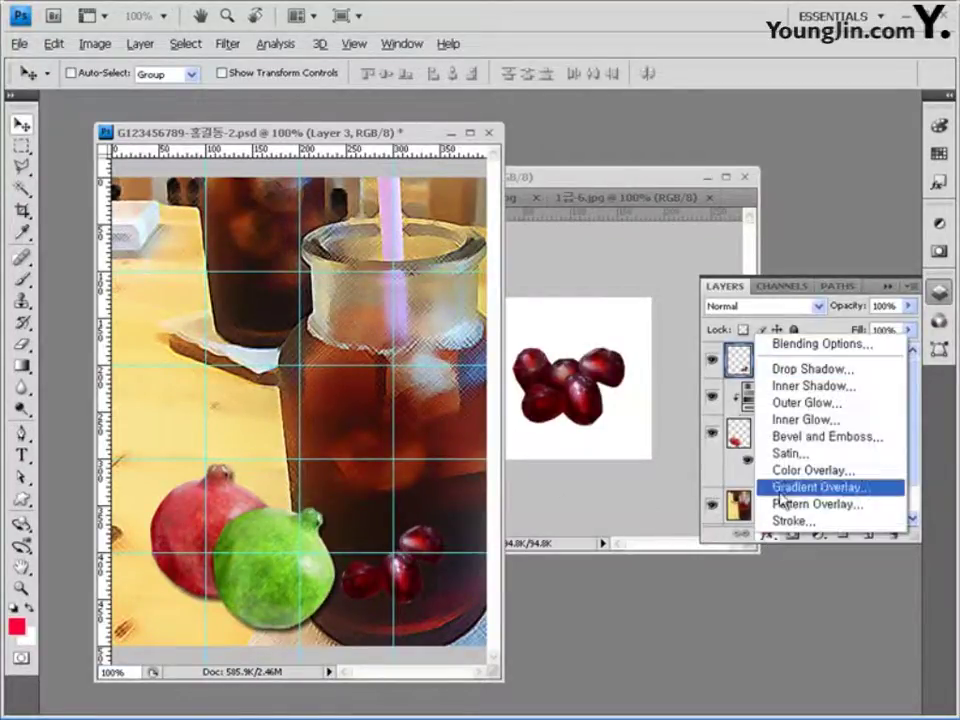
left_click(802, 401)
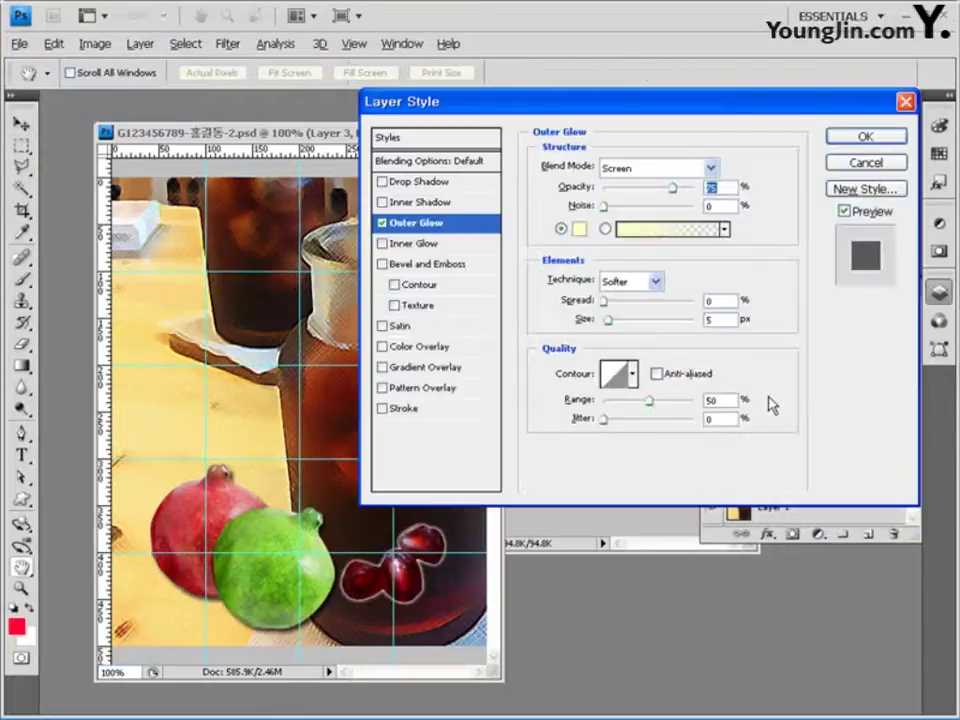
left_click(578, 229)
left_click(408, 319)
left_click(820, 307)
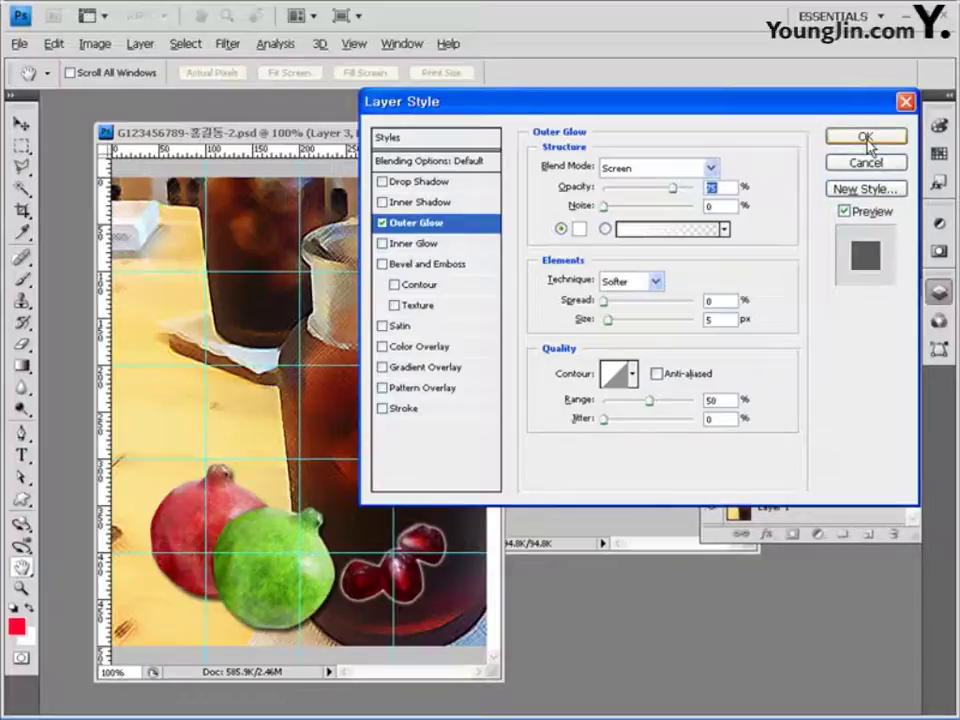
left_click(866, 138)
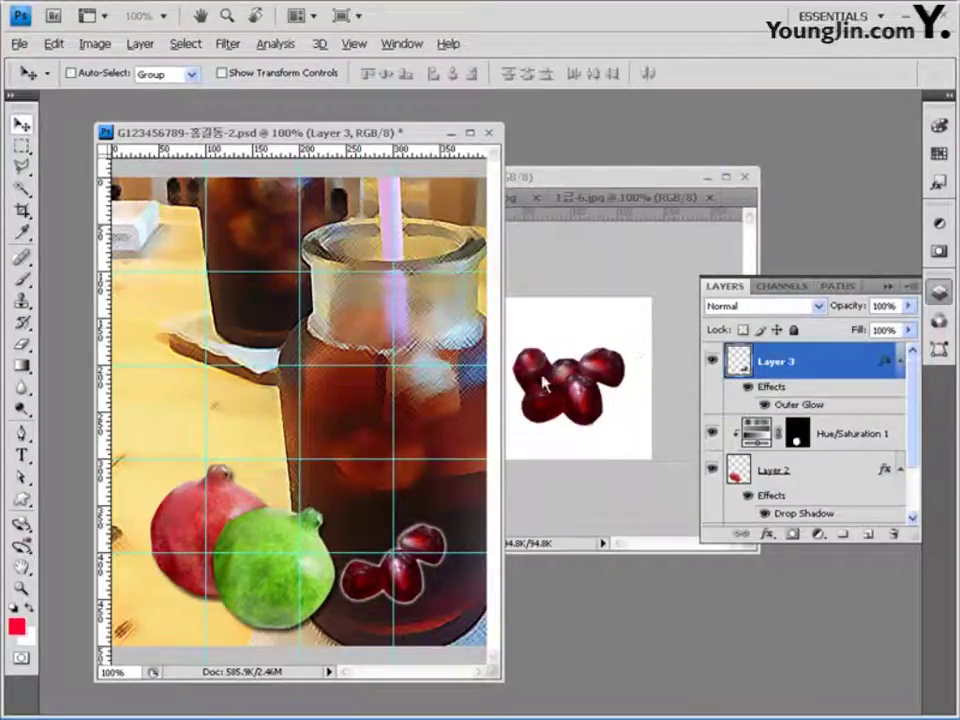
Step: Add the left-aligned text BEAUTY in red Arial Regular 72 pt with Sharp anti-aliasing, placed across the upper part of the two glasses
left_click(20, 457)
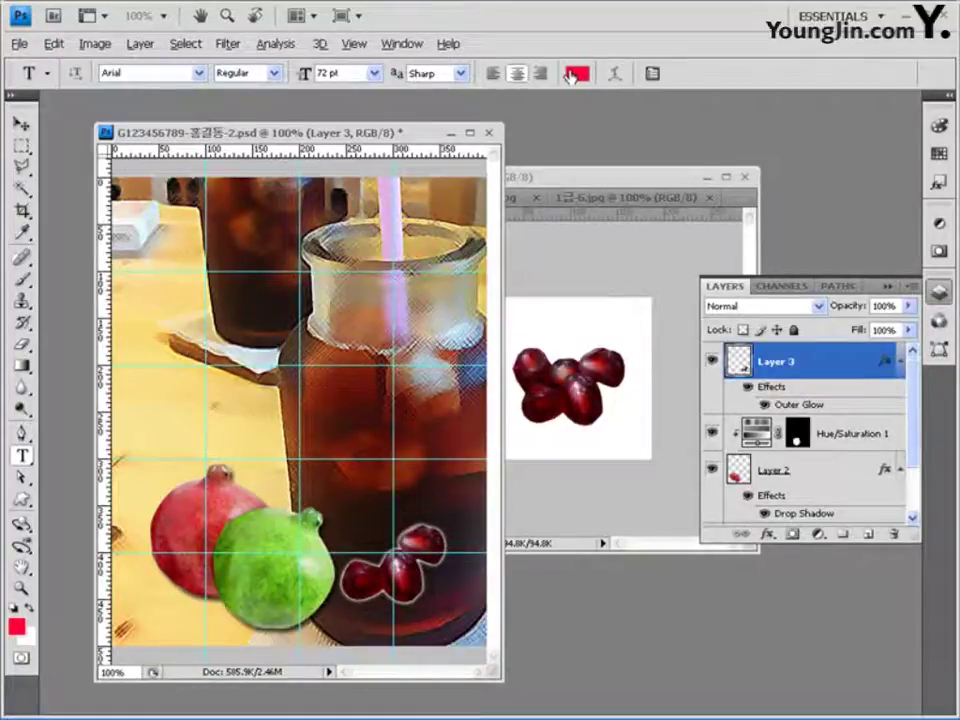
left_click(493, 73)
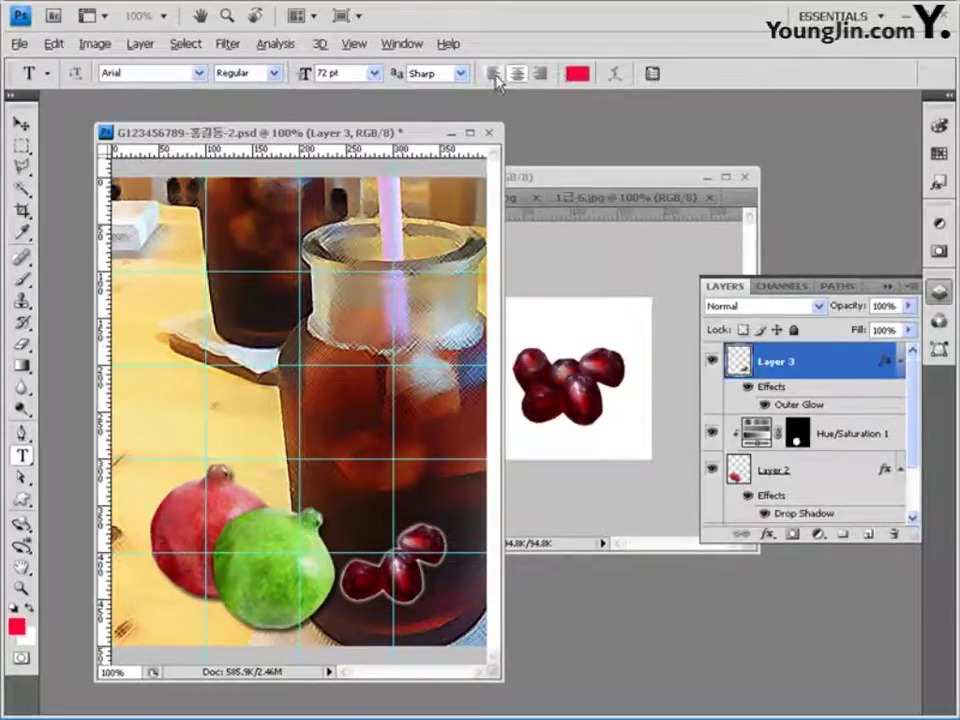
left_click(518, 76)
left_click(493, 76)
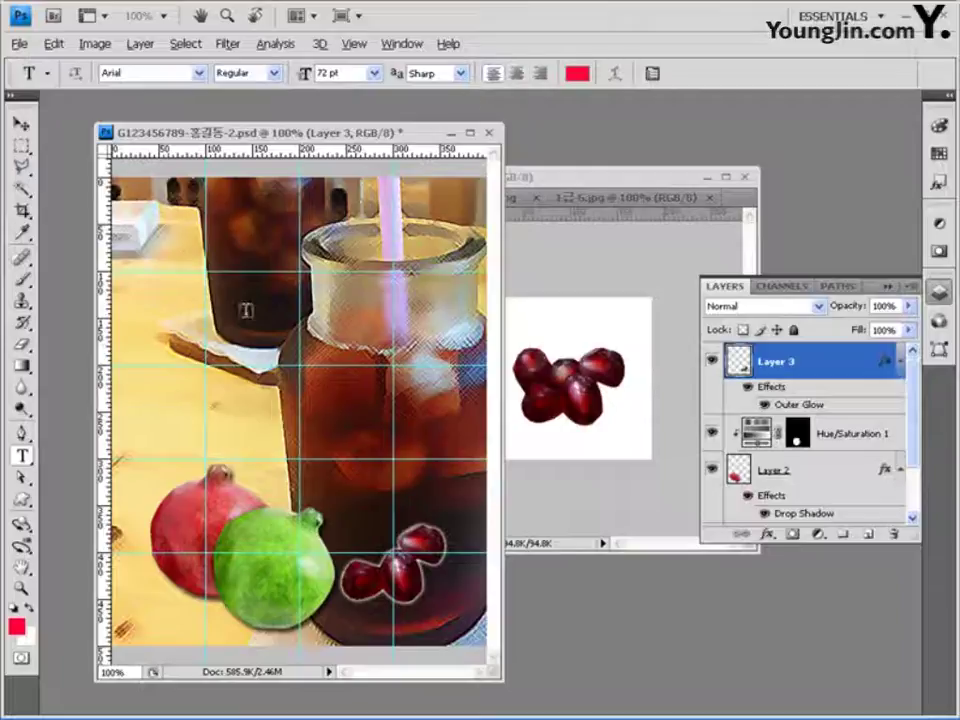
left_click(187, 313)
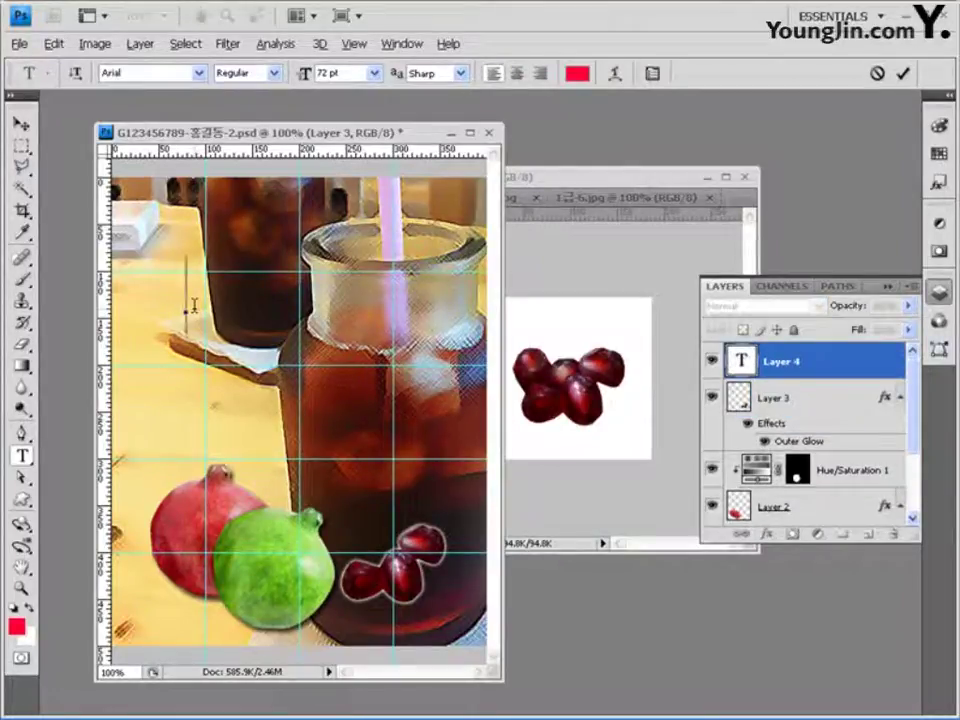
type("BEAUTY")
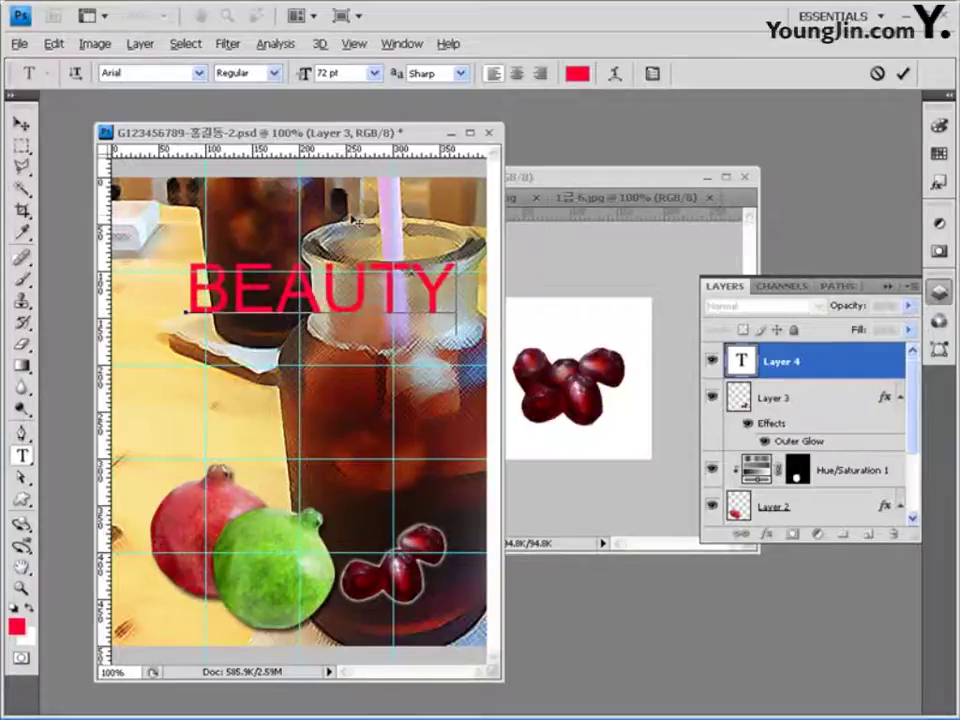
left_click_drag(365, 228, 318, 226)
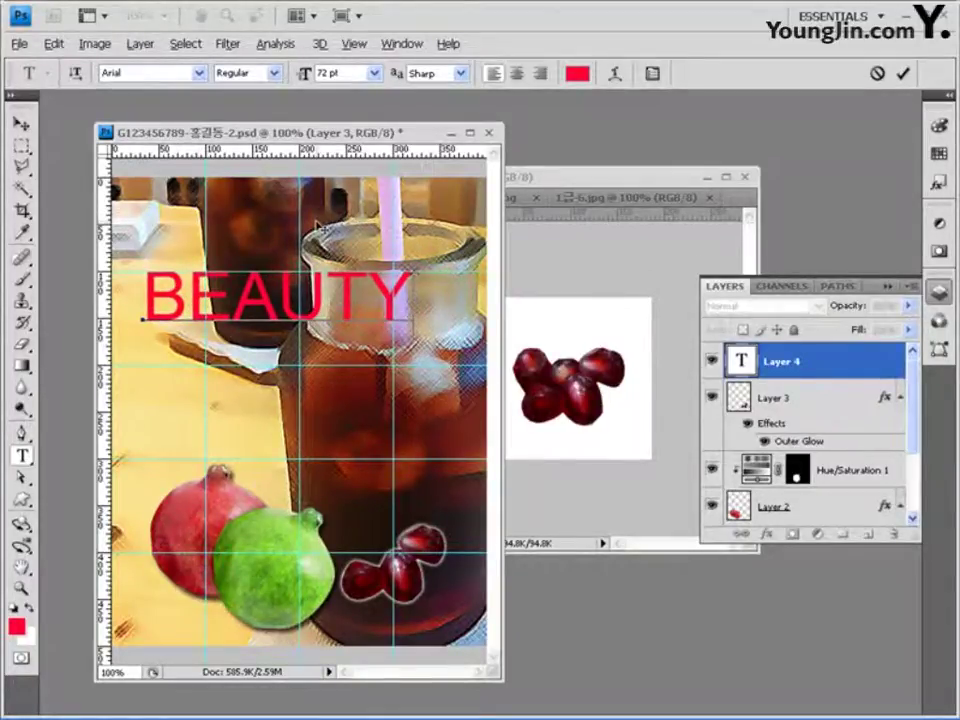
key("ctrl+Return")
key("v")
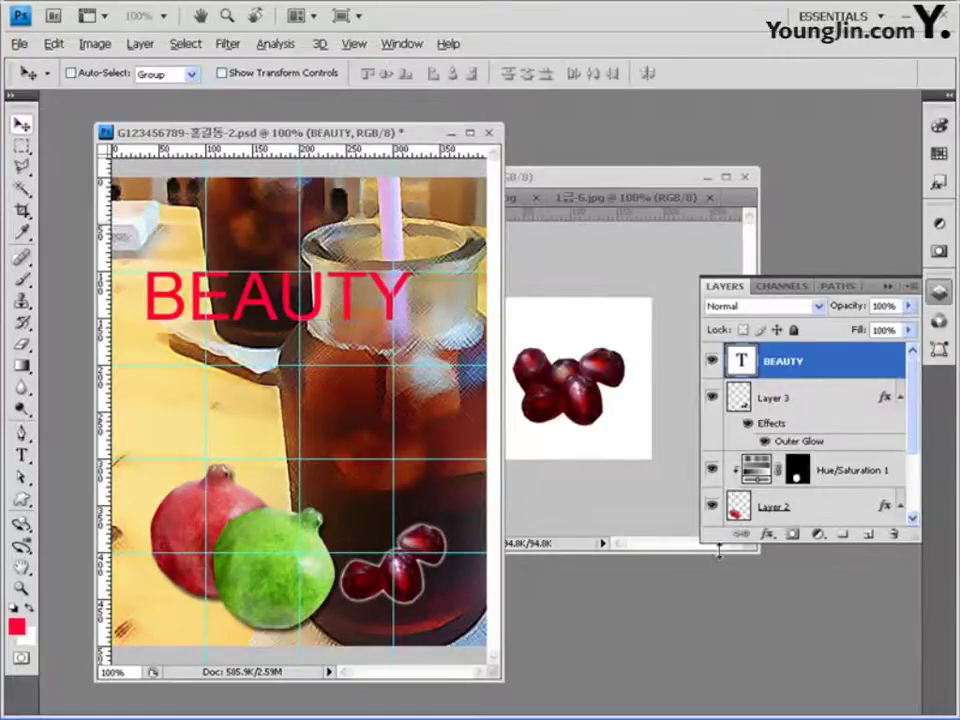
Step: Give the BEAUTY text a default Drop Shadow and a linear Gradient Overlay with an angle of 0°
left_click(771, 536)
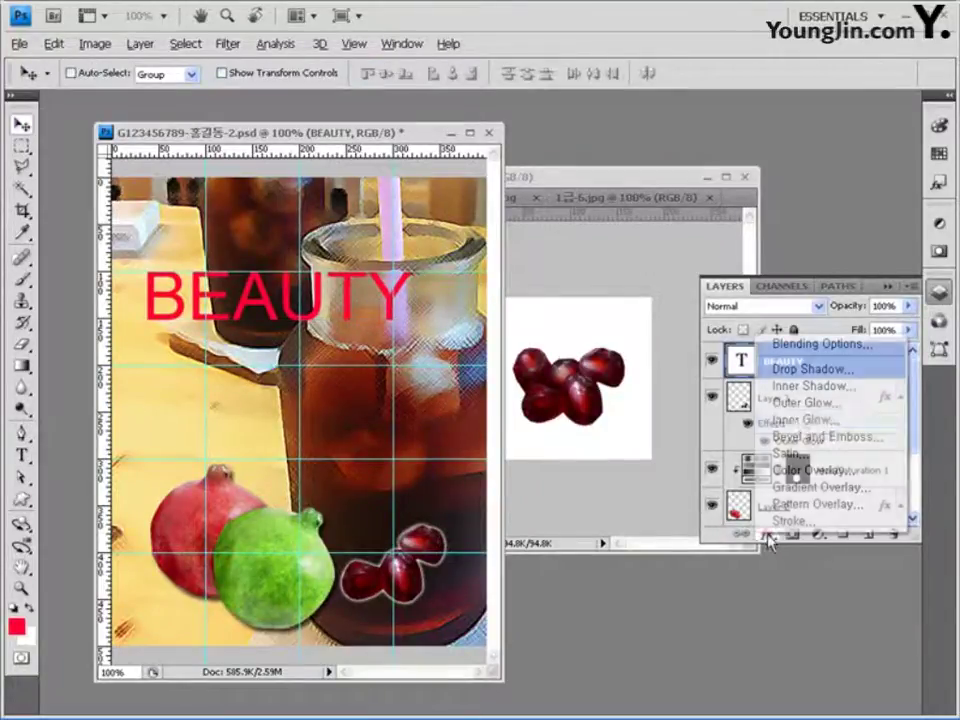
left_click(815, 370)
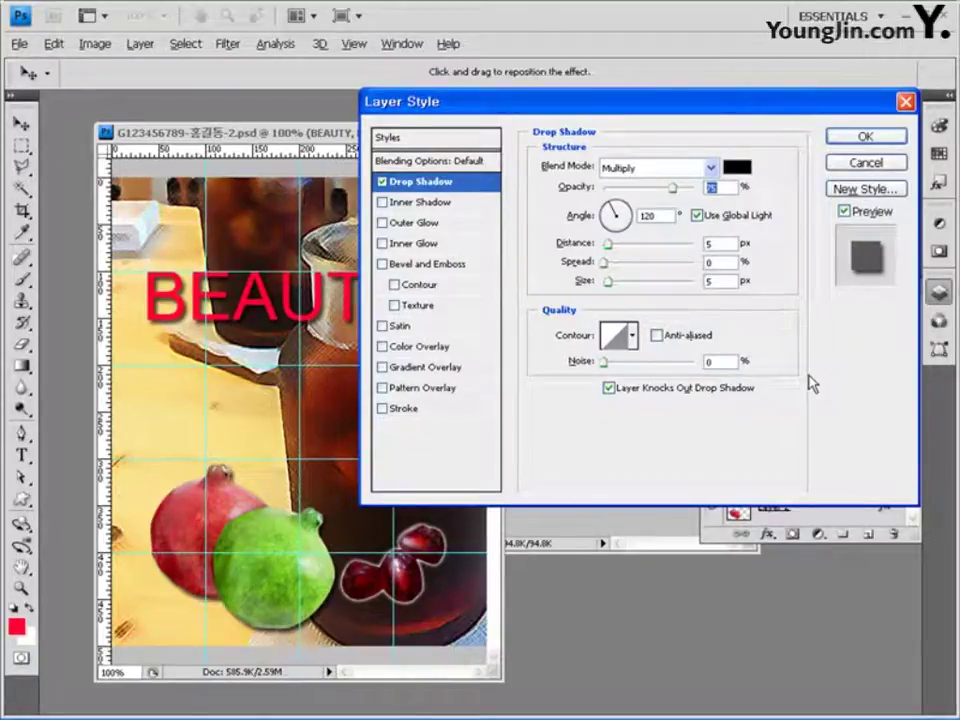
left_click(440, 367)
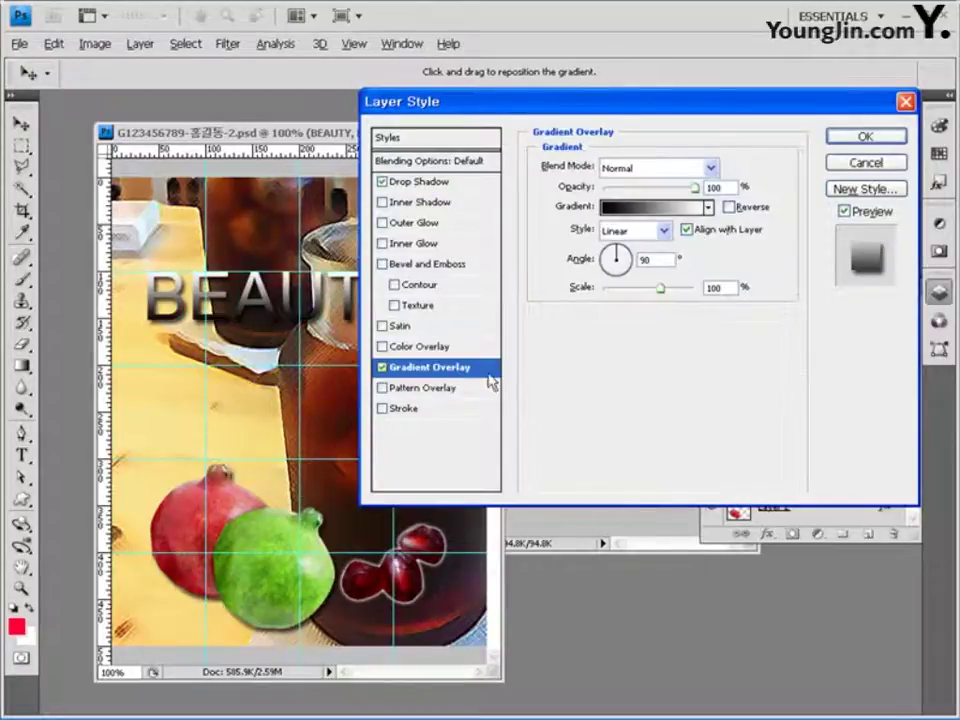
double_click(645, 260)
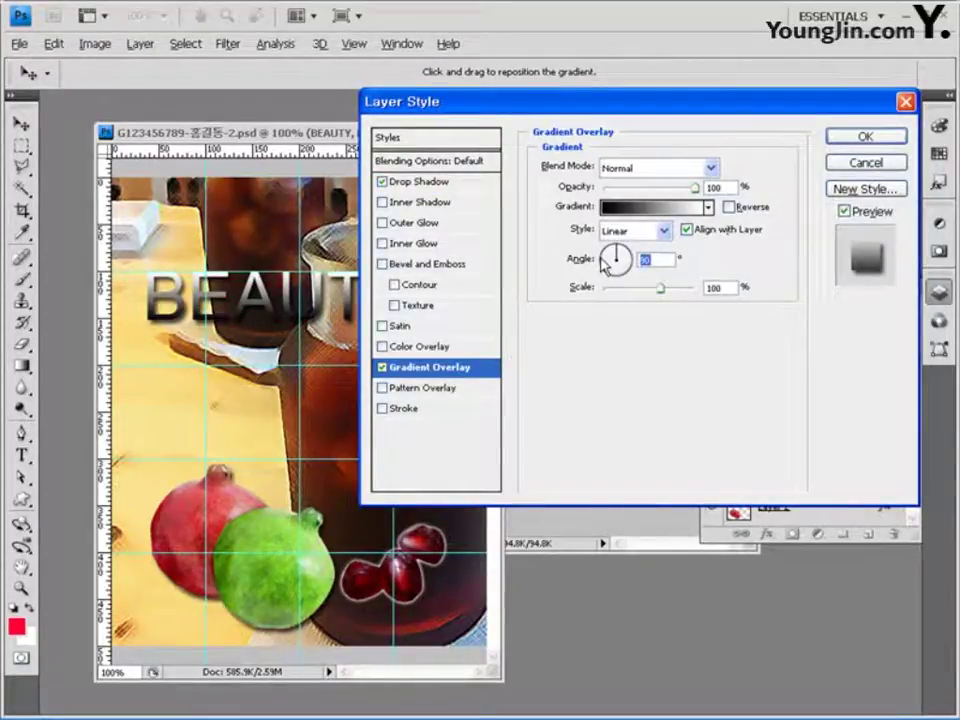
type("0")
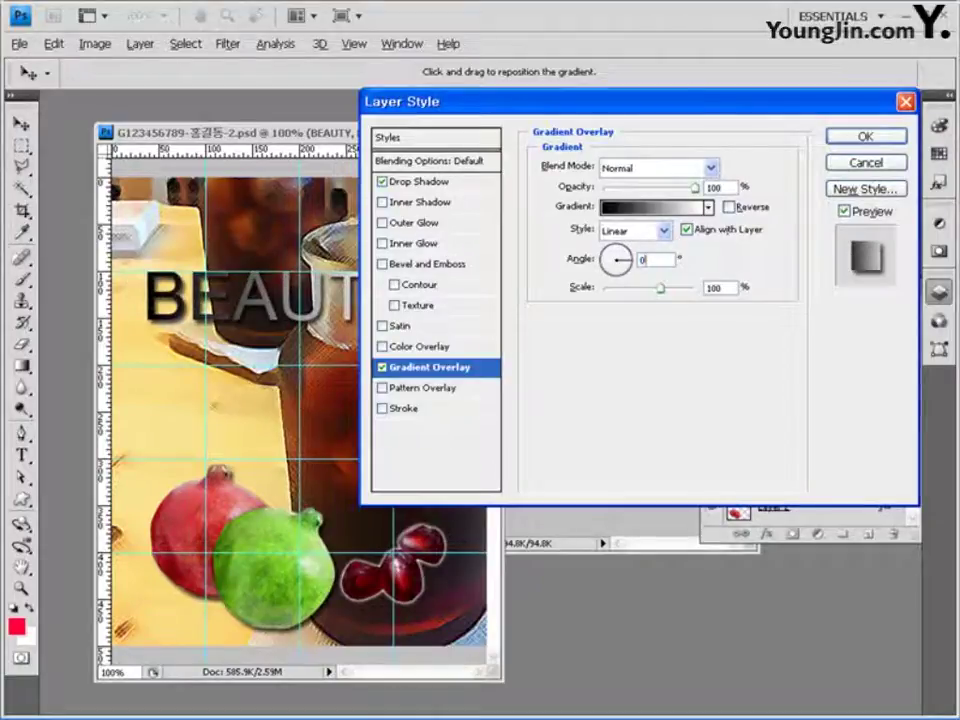
Step: Set the text's overlay gradient to run from cc9999 to ffffff and apply the layer styles
left_click(655, 210)
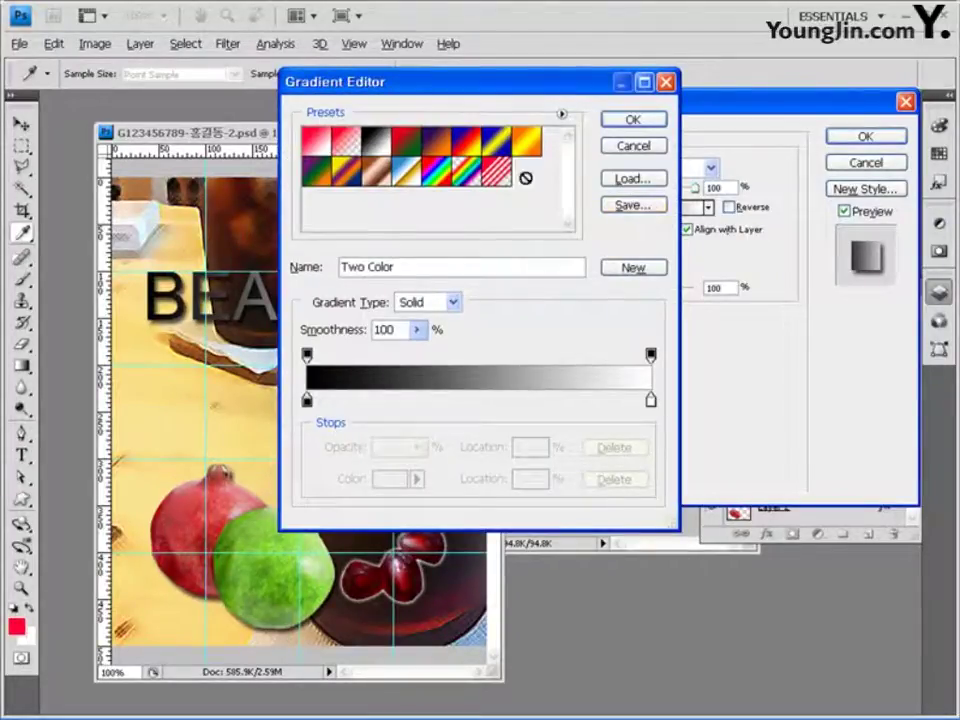
double_click(307, 400)
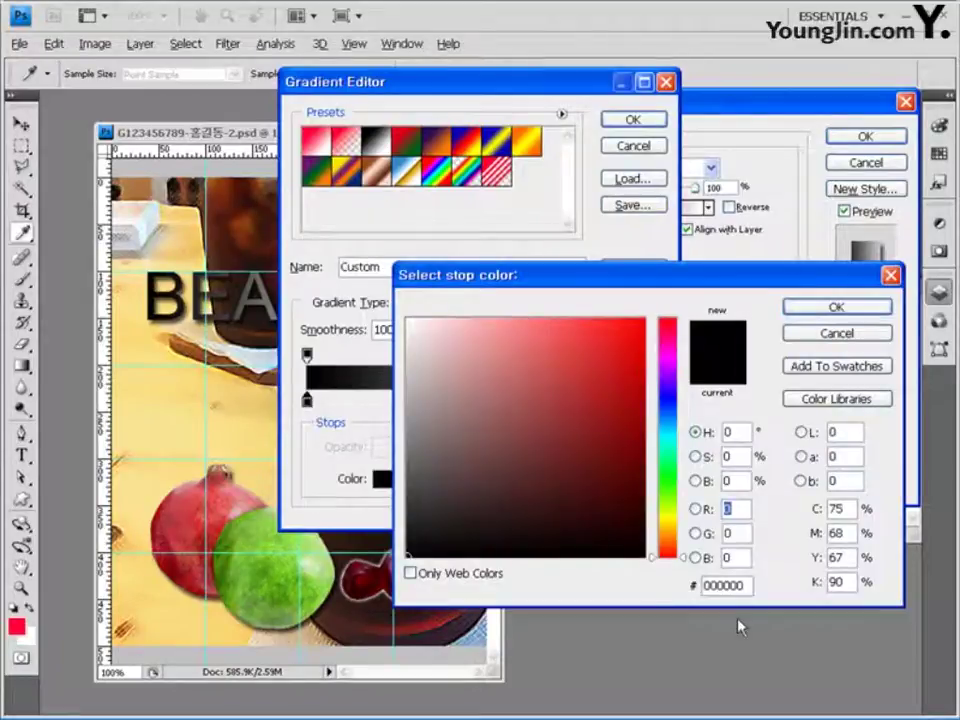
left_click_drag(748, 585, 563, 590)
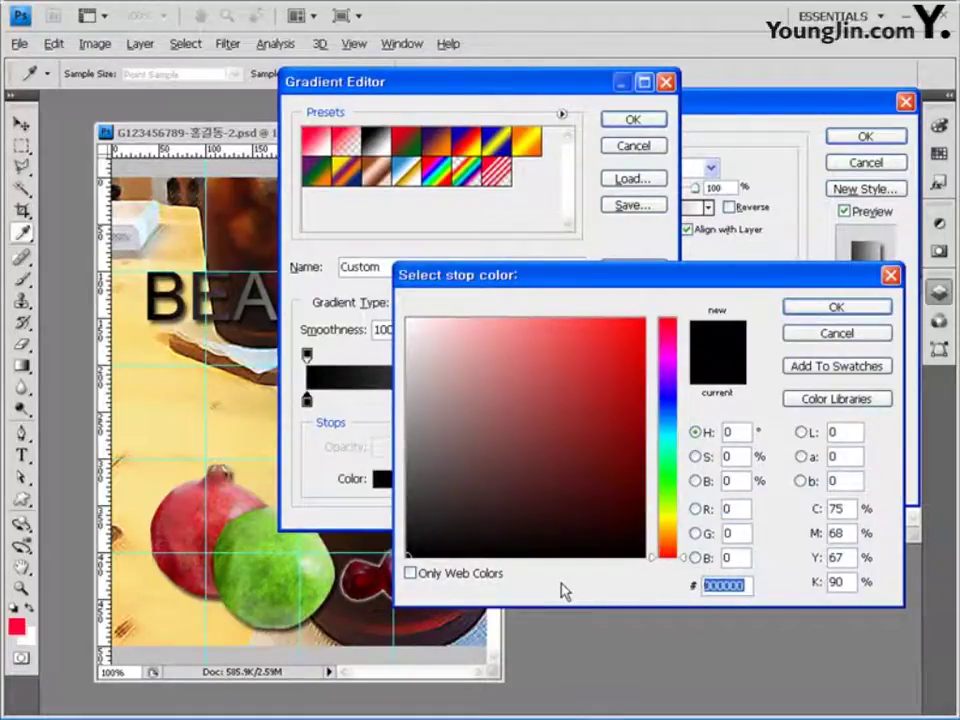
type("cc9999")
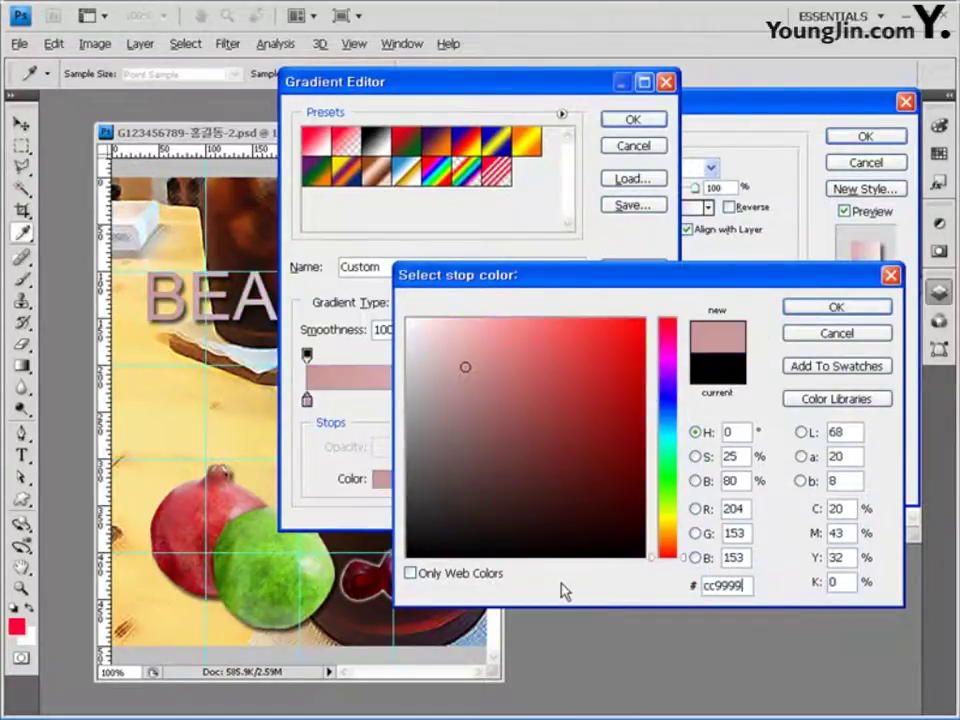
left_click(836, 307)
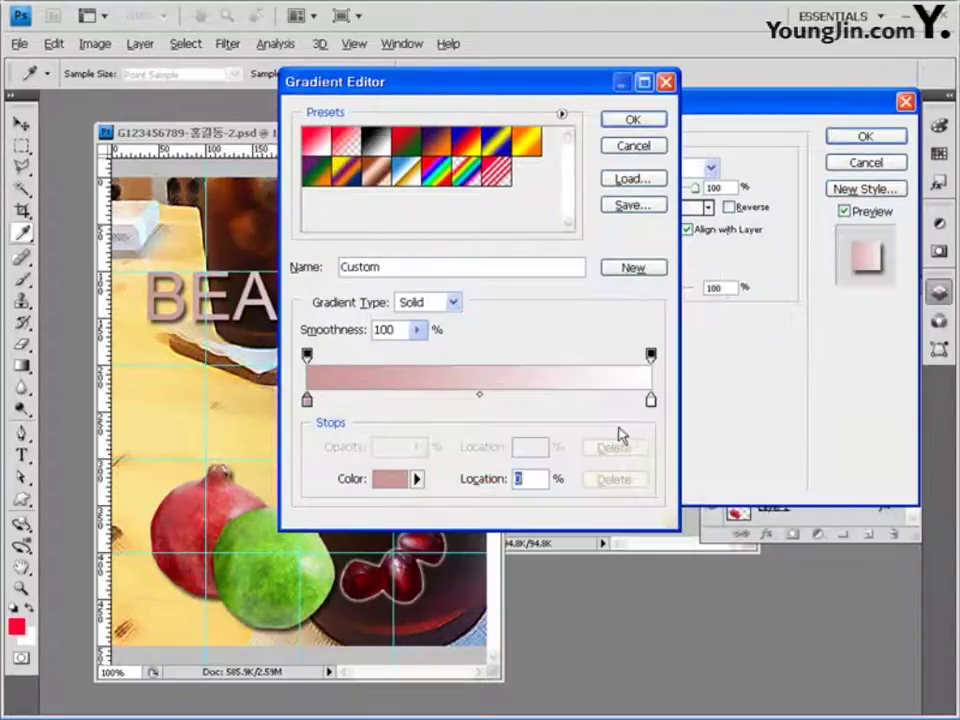
double_click(649, 399)
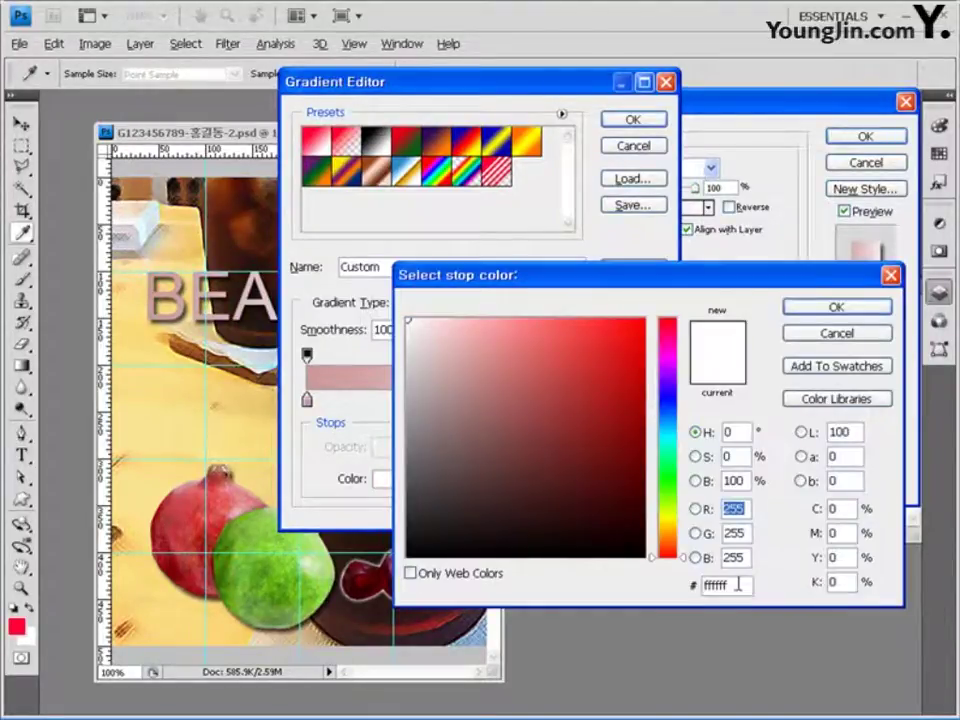
left_click(840, 308)
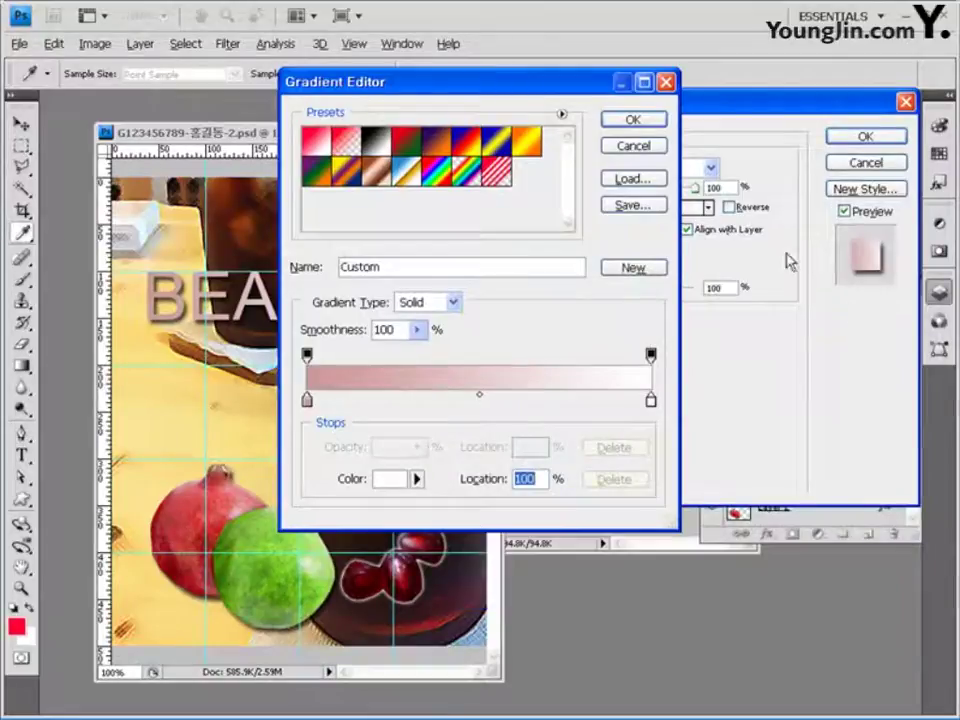
left_click(635, 122)
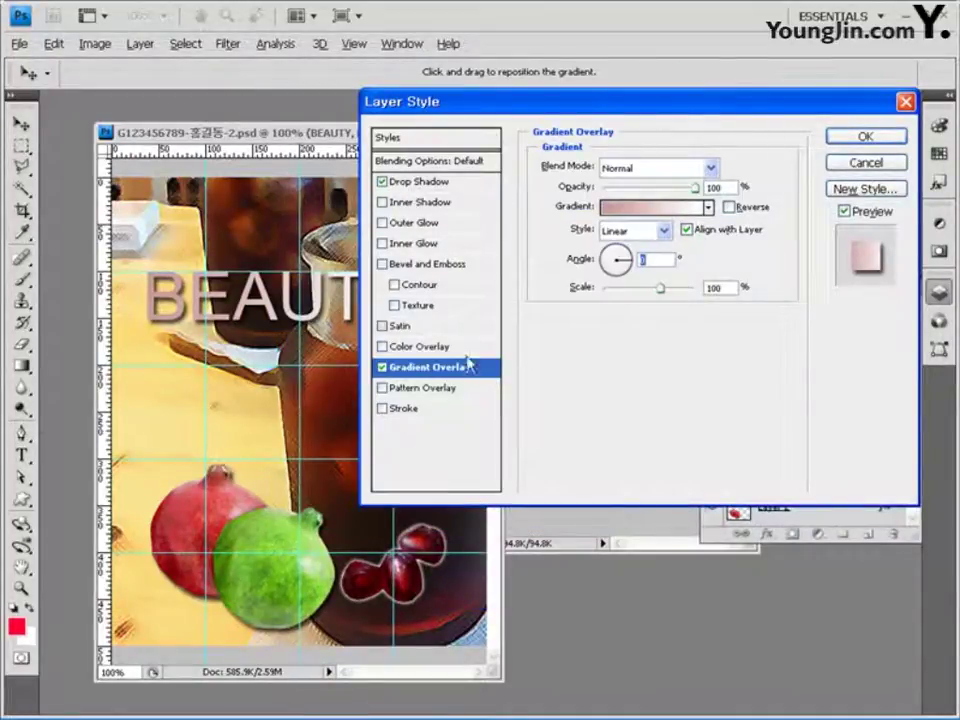
left_click(858, 138)
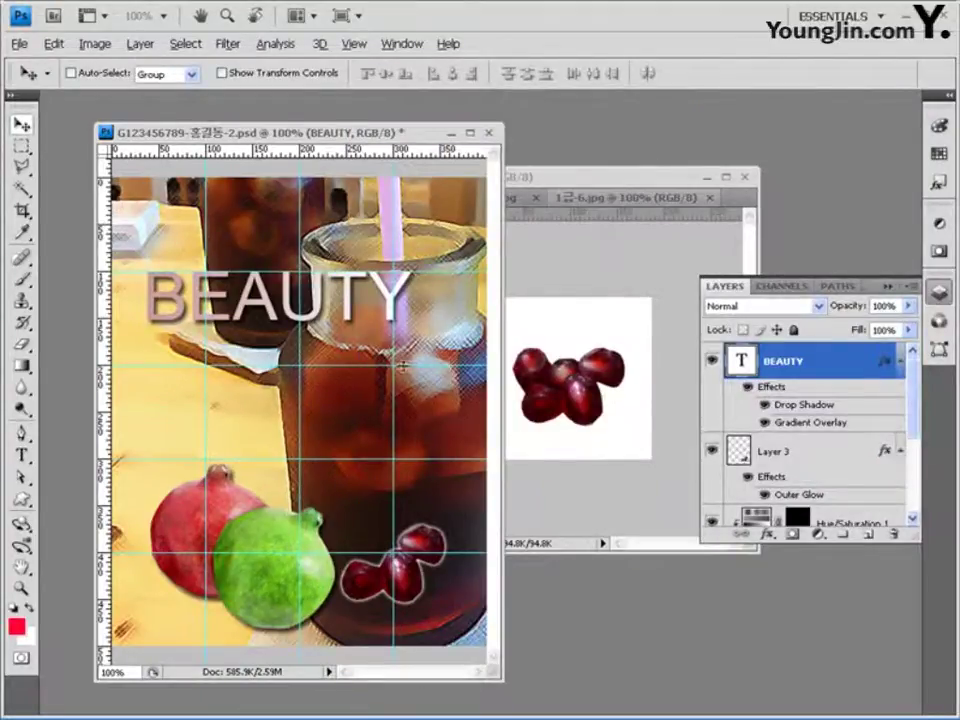
Step: Draw a custom crown shape about 45 pixels wide in colour 660033 just above the B of the BEAUTY text
left_click(22, 500)
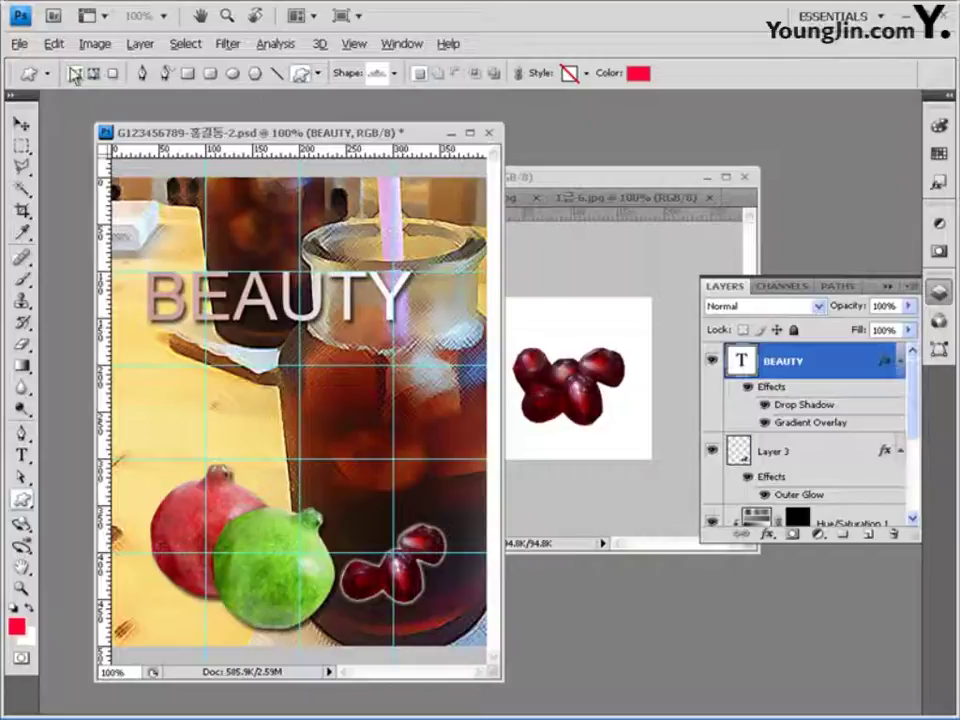
left_click(395, 73)
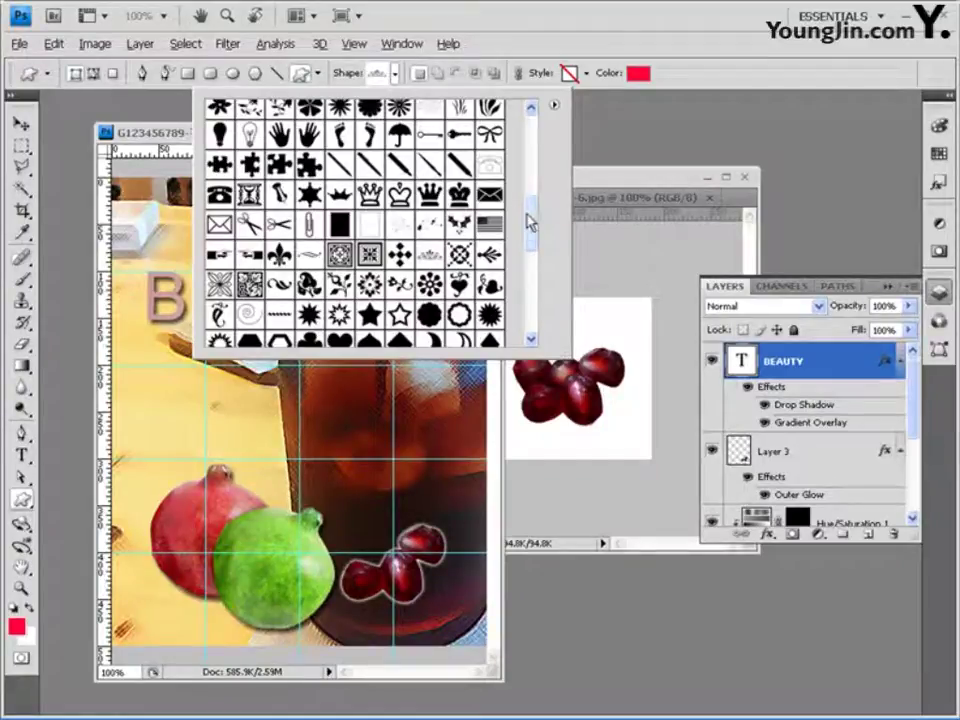
left_click(399, 194)
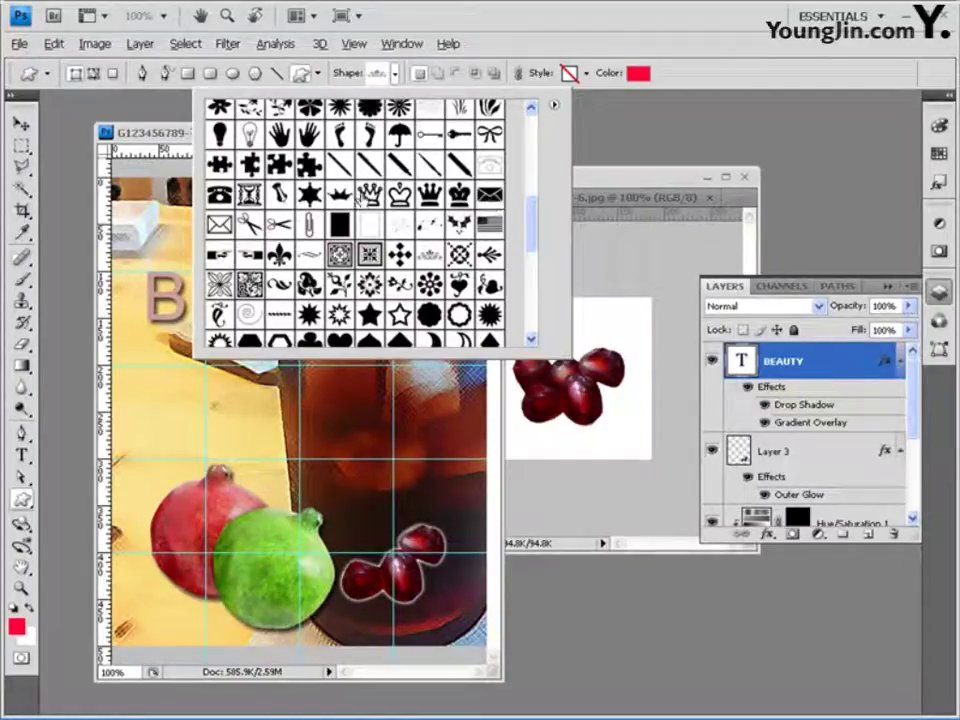
left_click(540, 30)
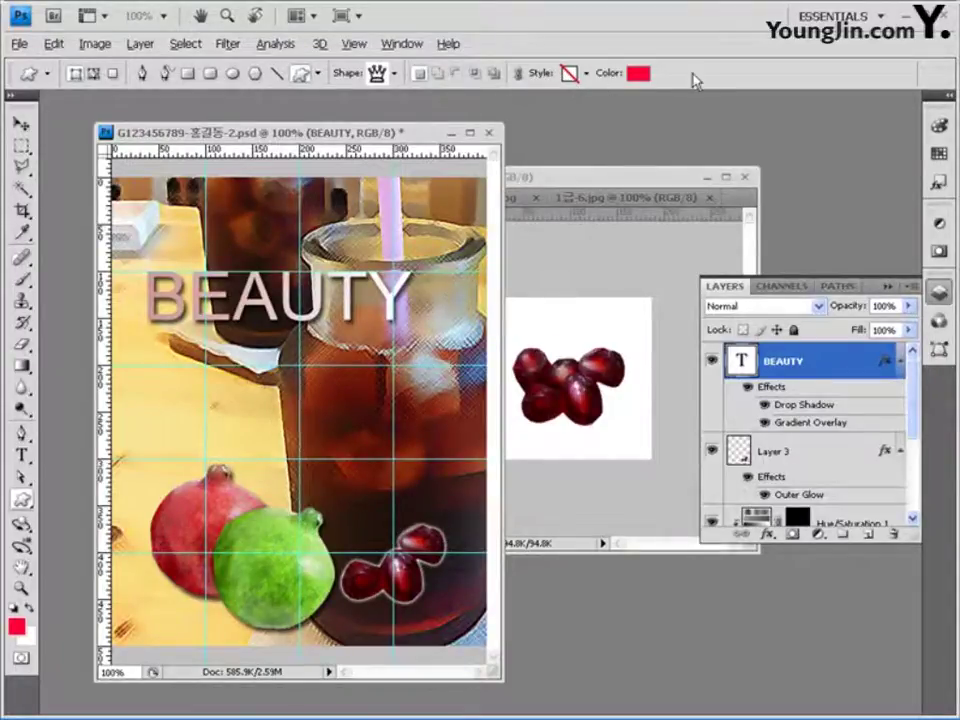
left_click(638, 73)
left_click(738, 585)
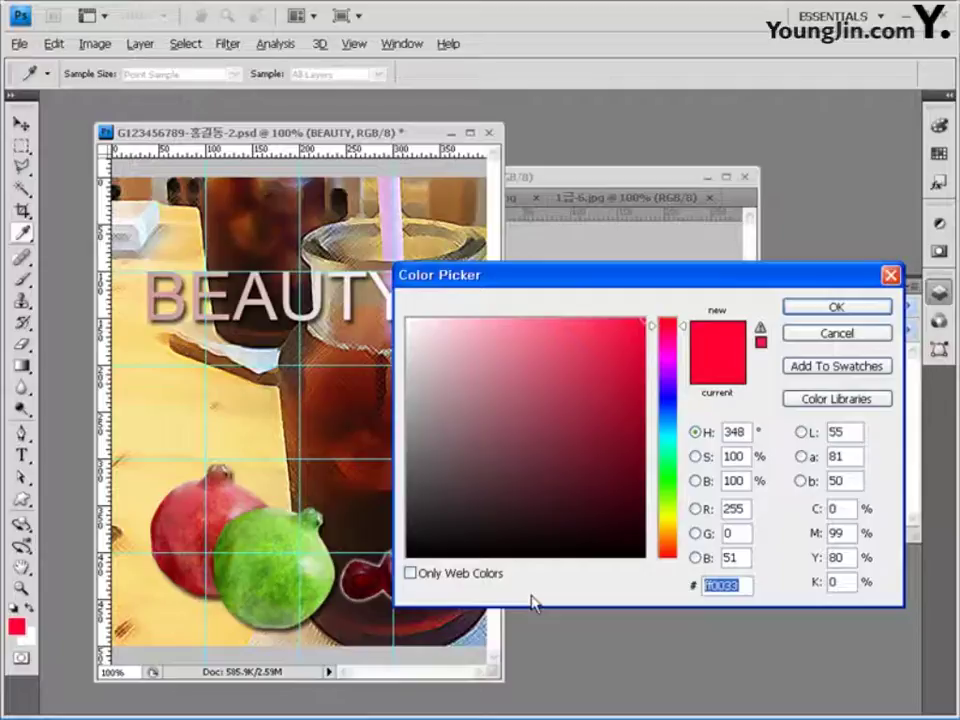
type("660033")
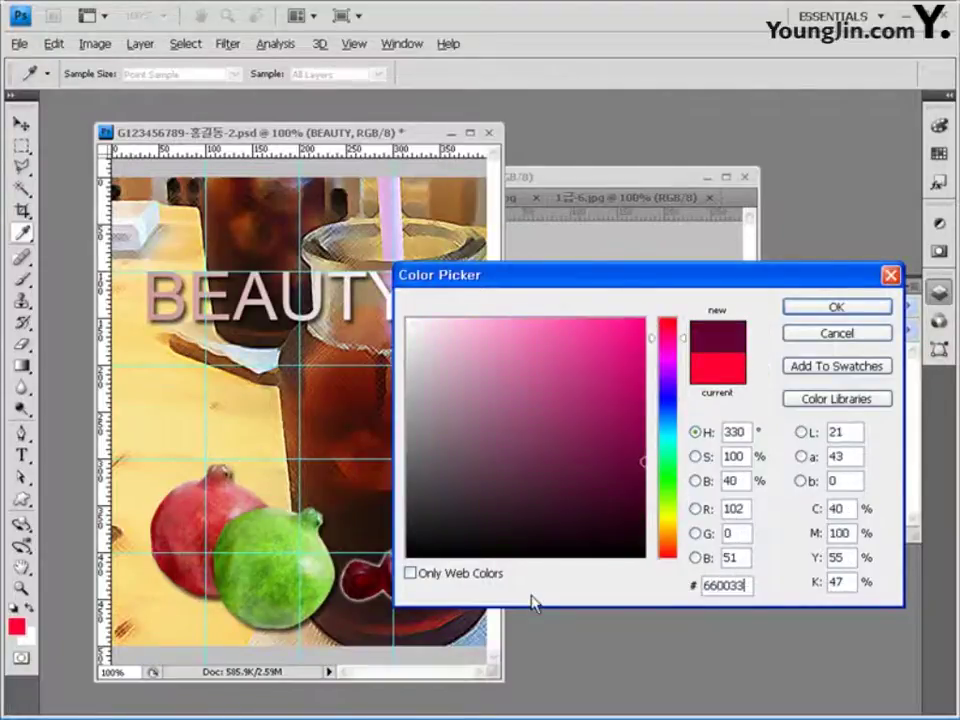
left_click(861, 310)
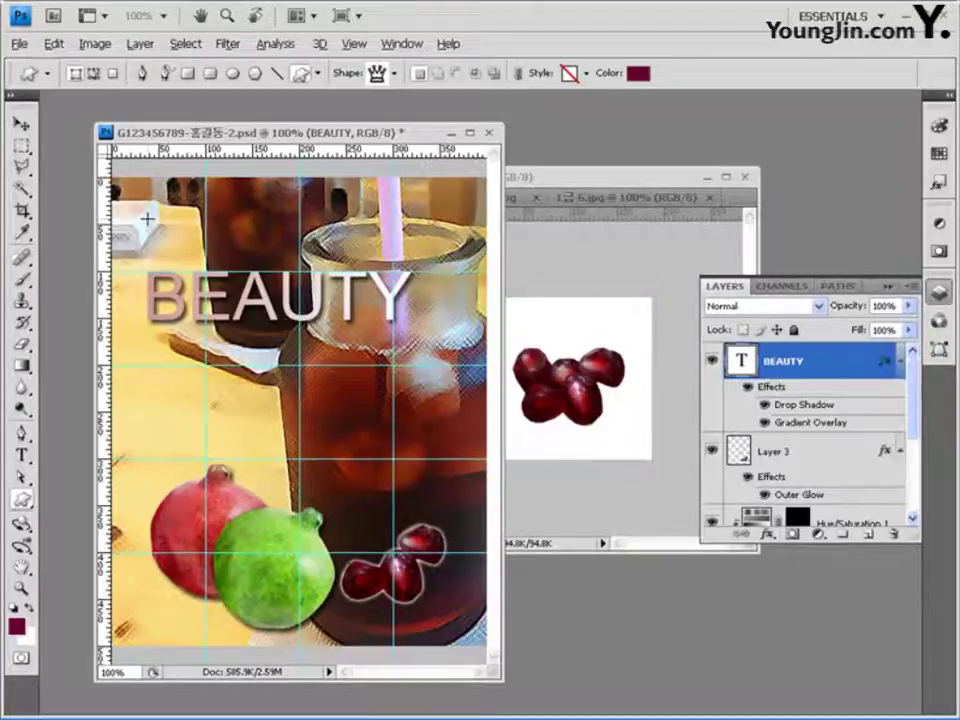
left_click_drag(147, 219, 188, 280)
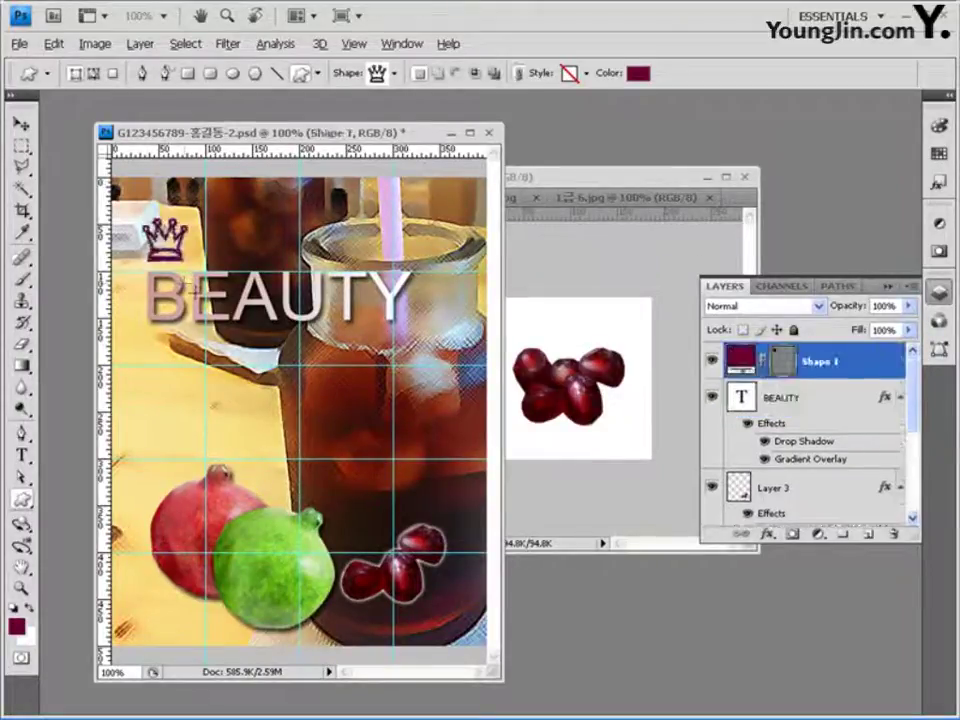
Step: Add a Stroke layer style to the crown shape with a 3 px size, Outside position and white (ffffff) colour
left_click(768, 536)
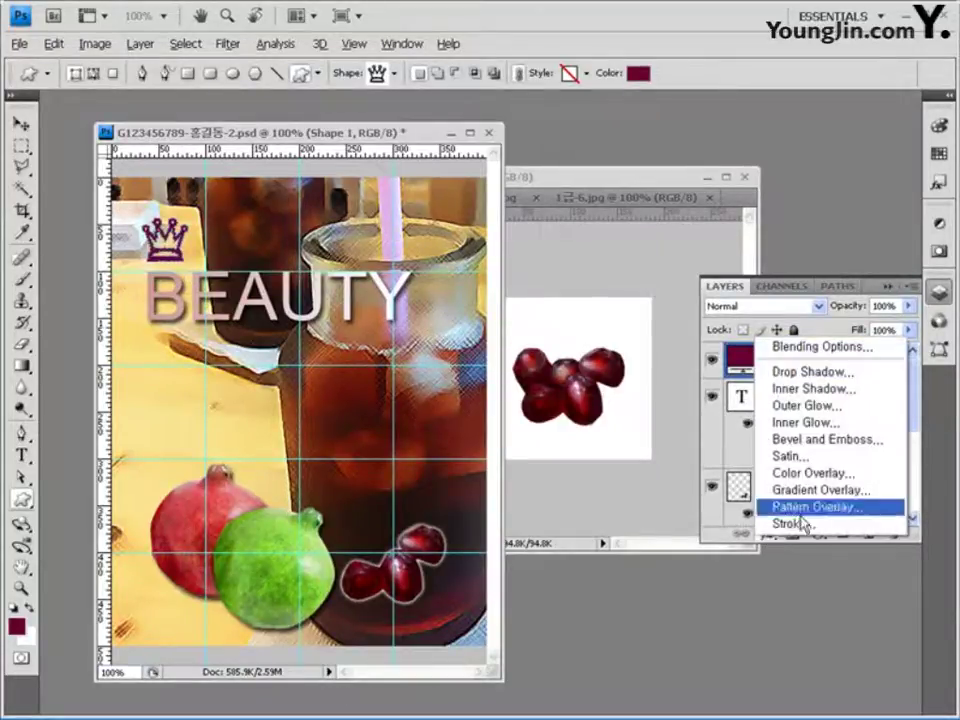
left_click(786, 522)
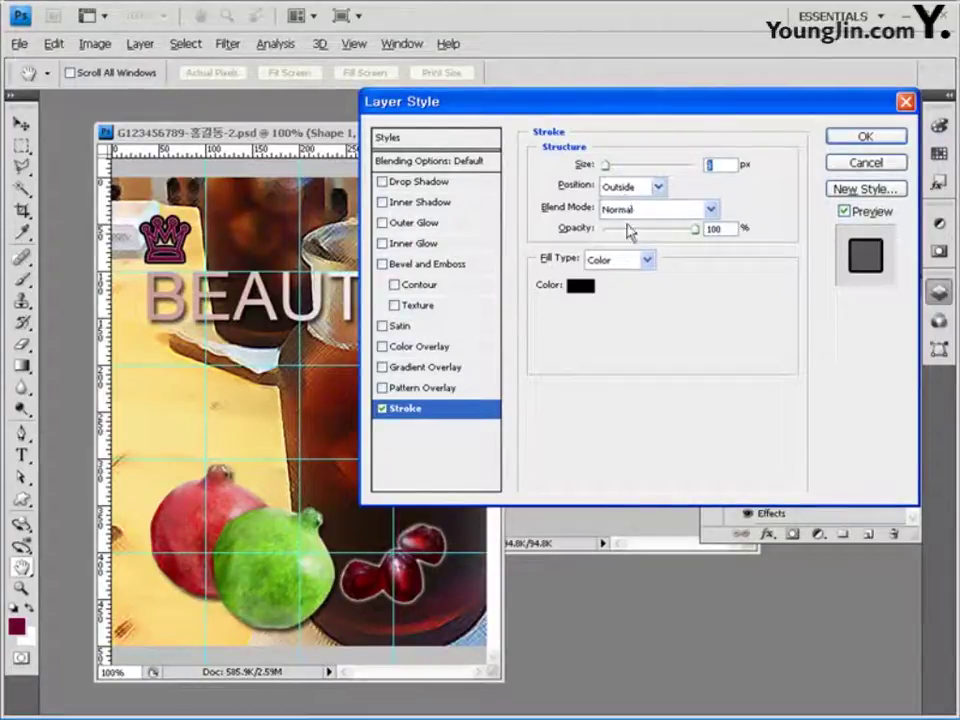
left_click(588, 287)
left_click(408, 320)
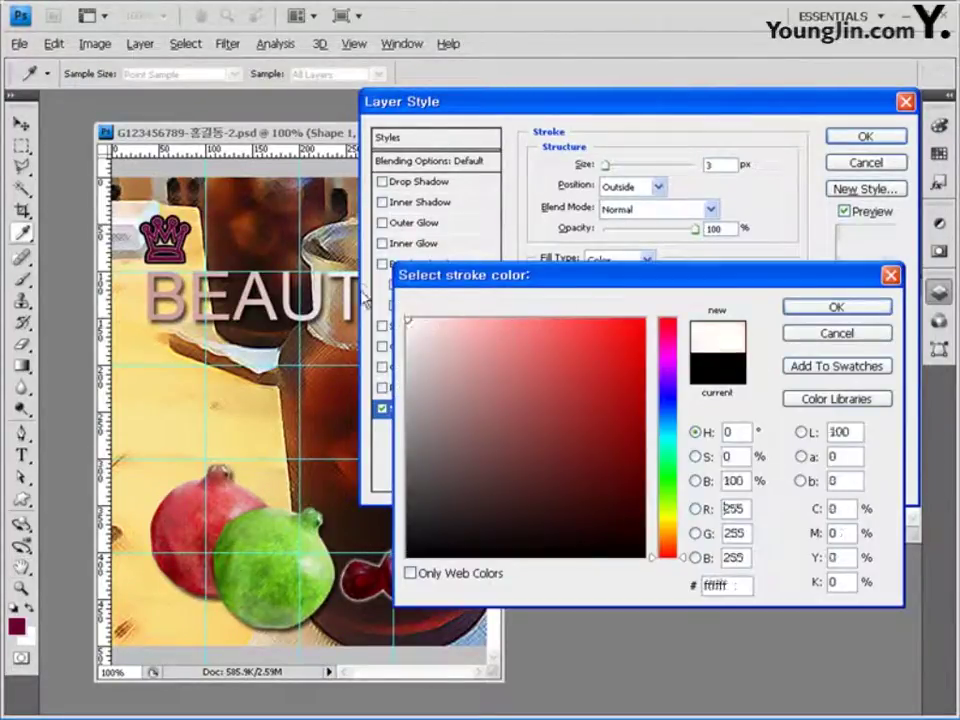
left_click(840, 312)
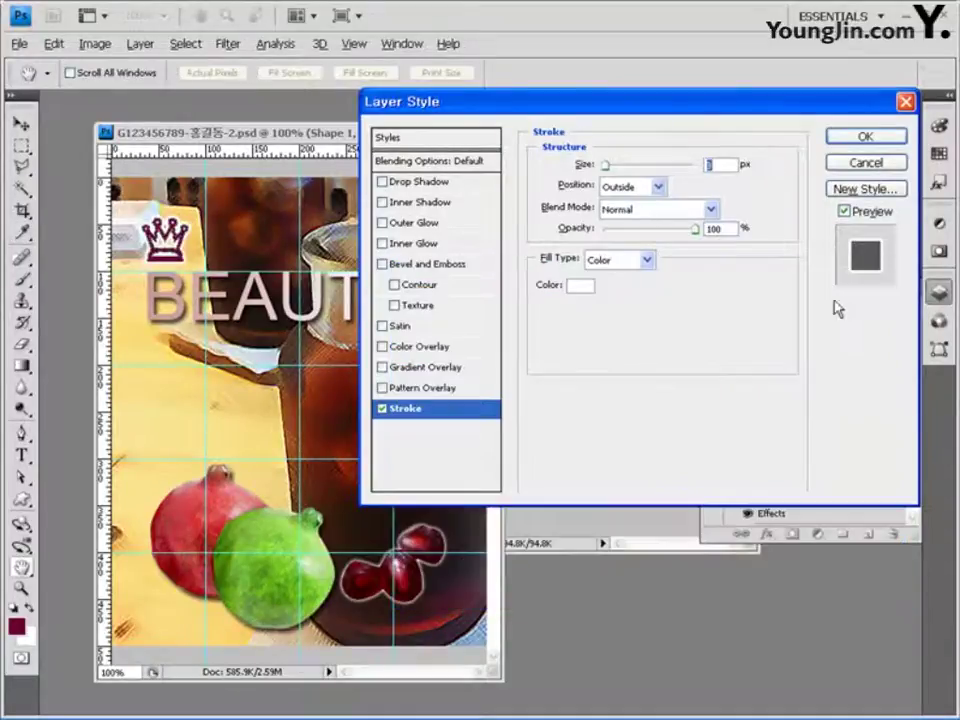
left_click(868, 138)
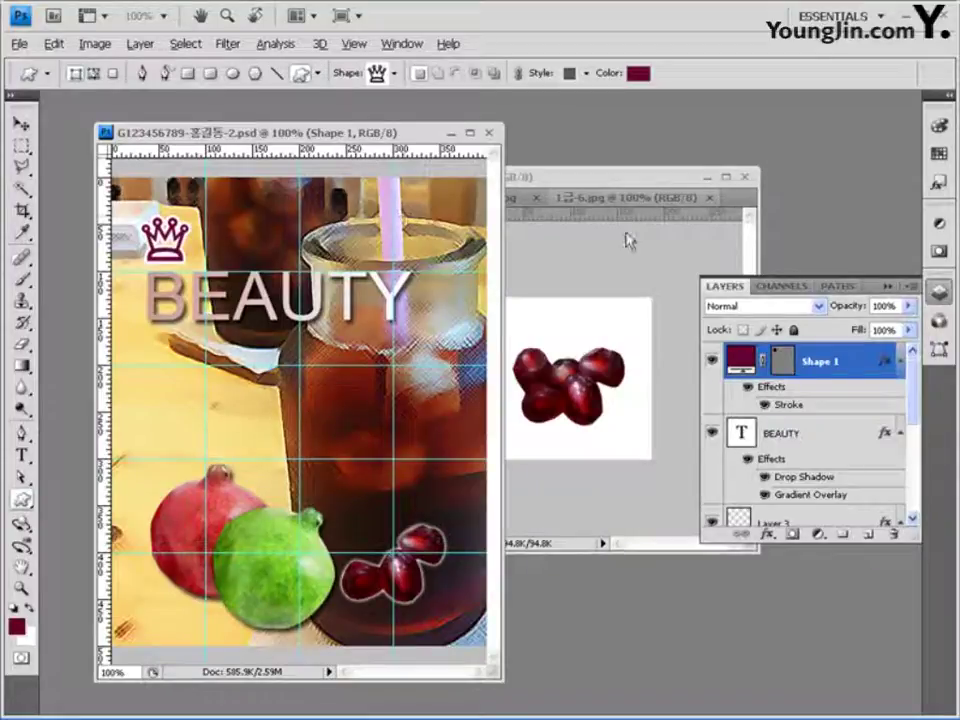
Step: Clear all guides and save the composition as a High-quality Baseline ("Standard") JPEG in the GTQ folder of My Documents, keeping the file name
left_click(362, 52)
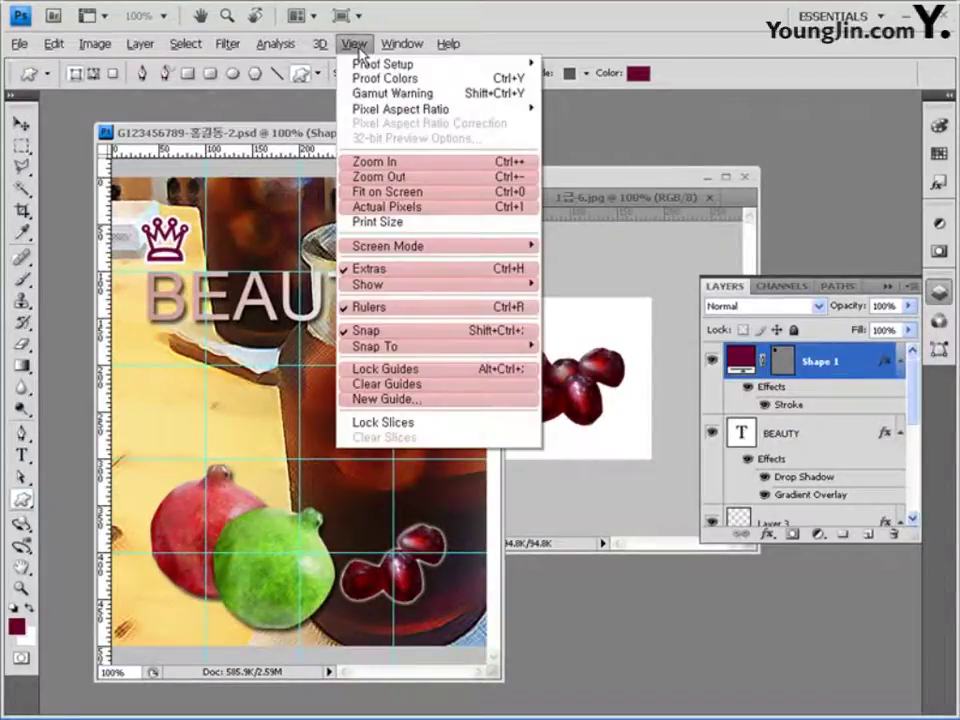
left_click(405, 388)
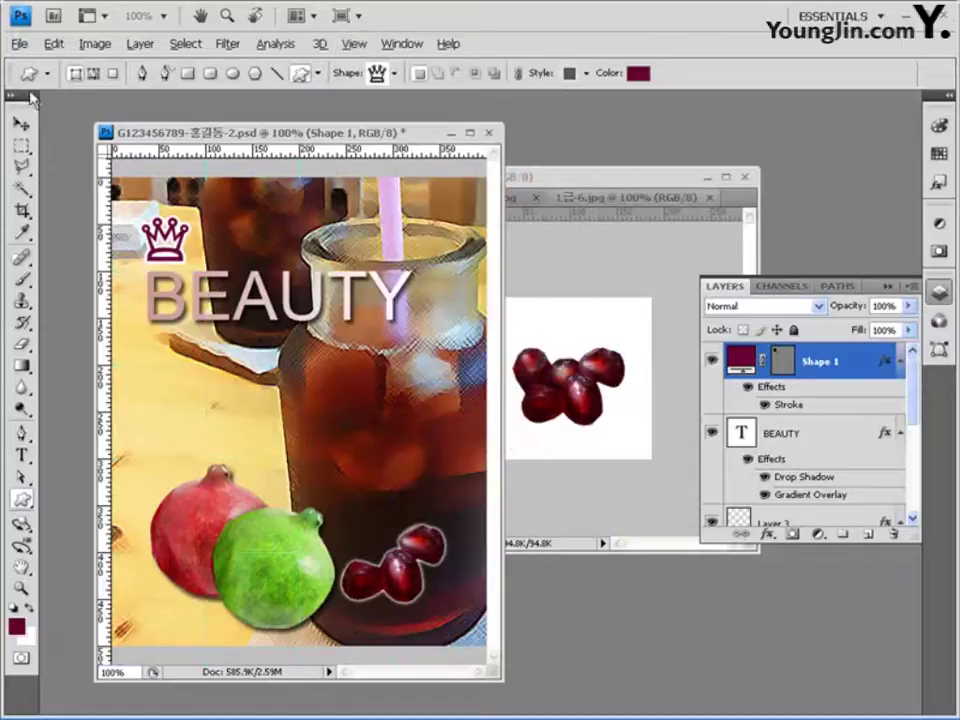
left_click(22, 45)
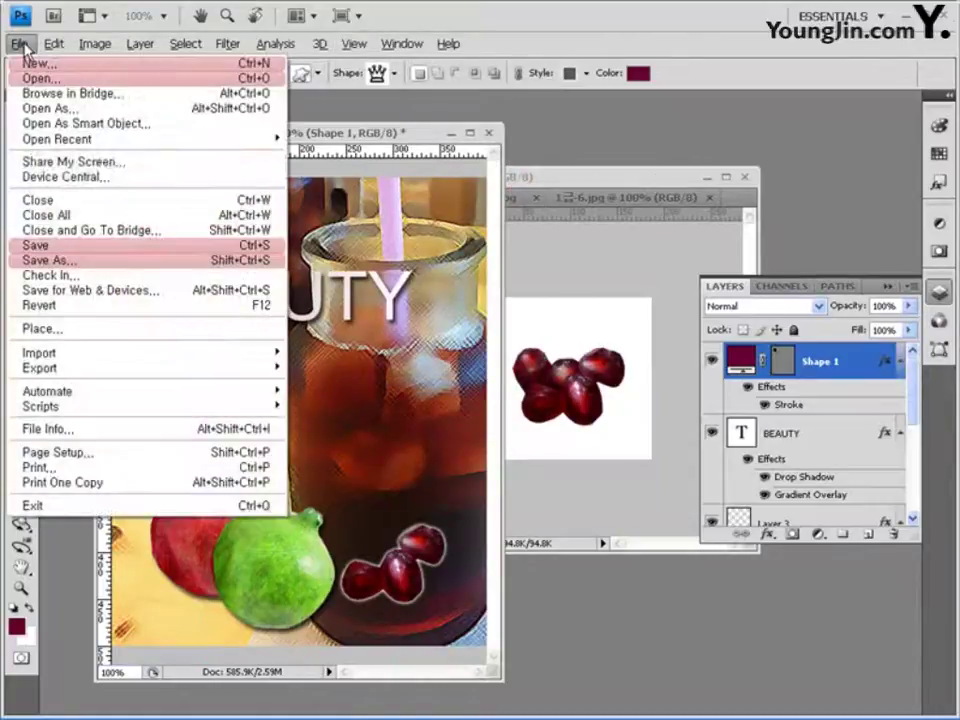
left_click(58, 260)
left_click(218, 248)
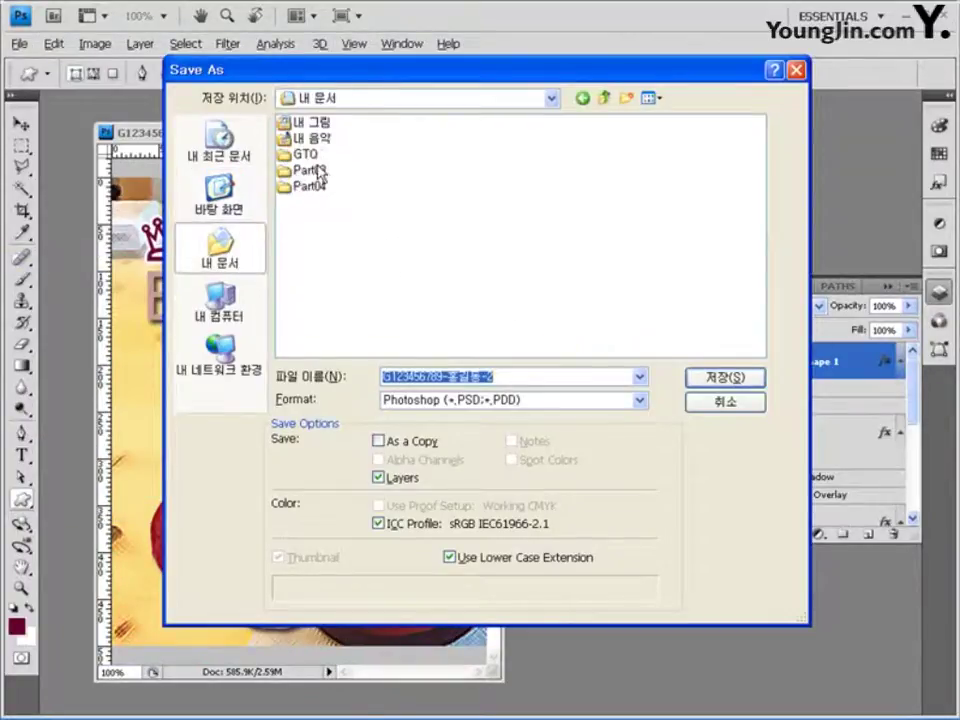
left_click(311, 156)
double_click(311, 156)
left_click(520, 400)
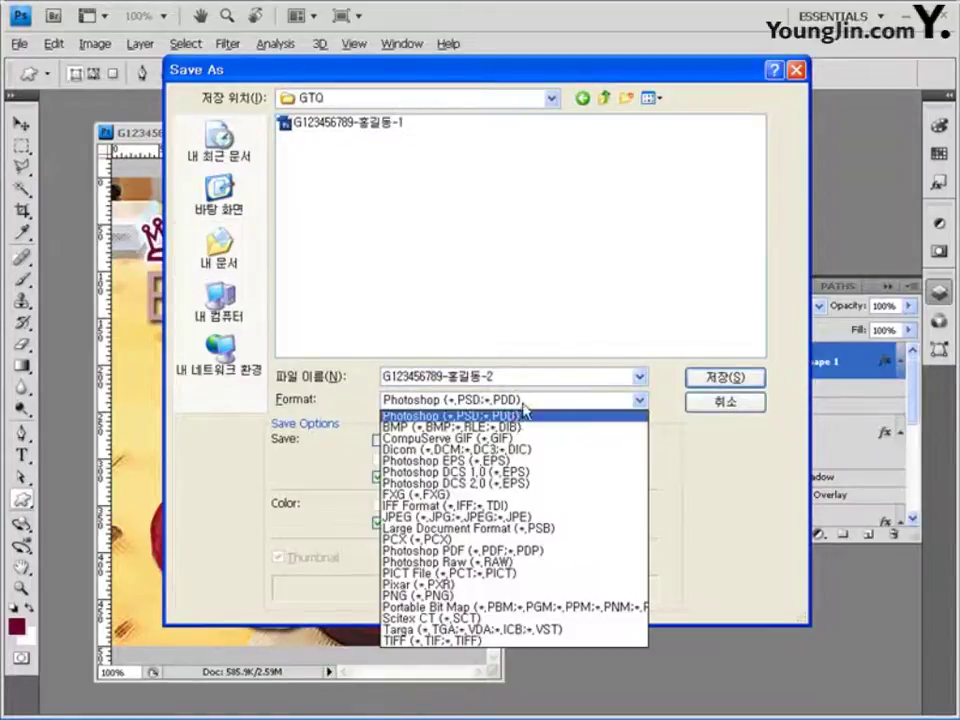
left_click(508, 518)
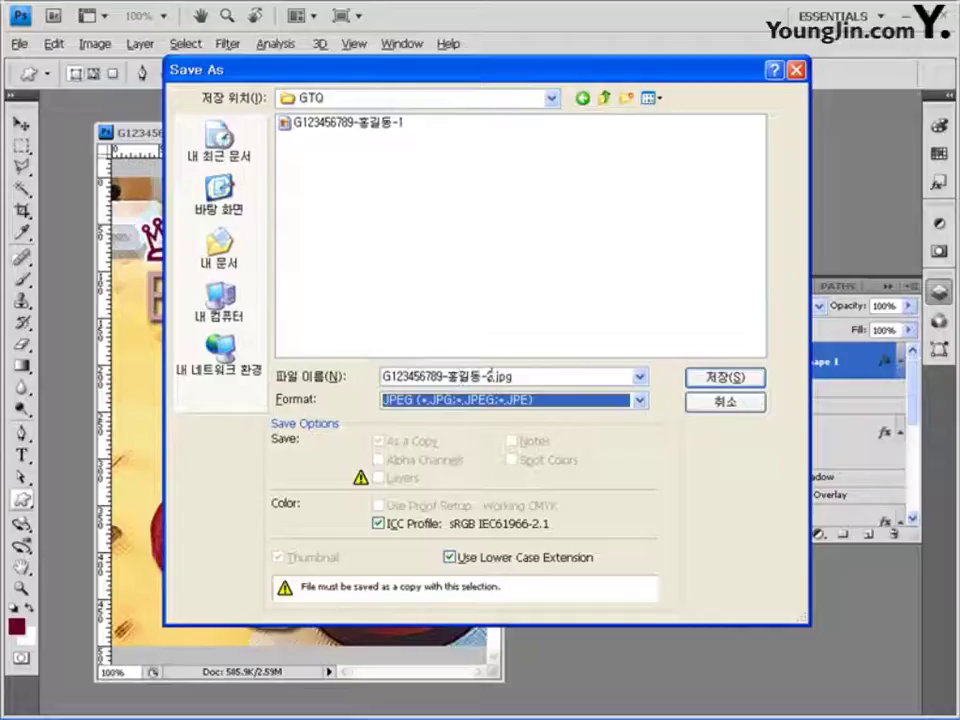
left_click(752, 380)
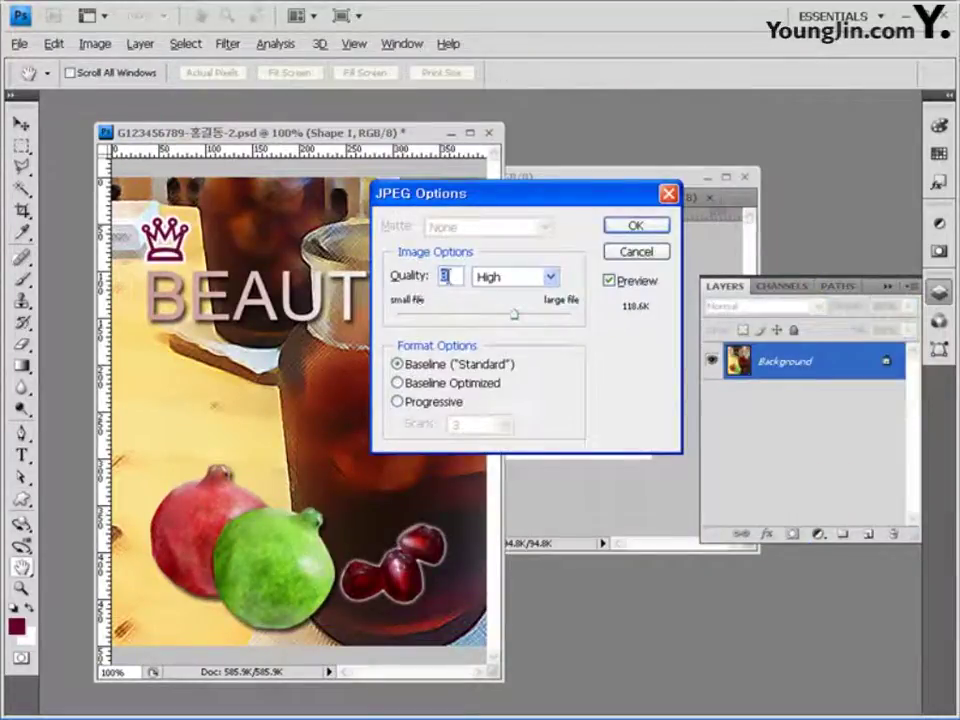
left_click(644, 230)
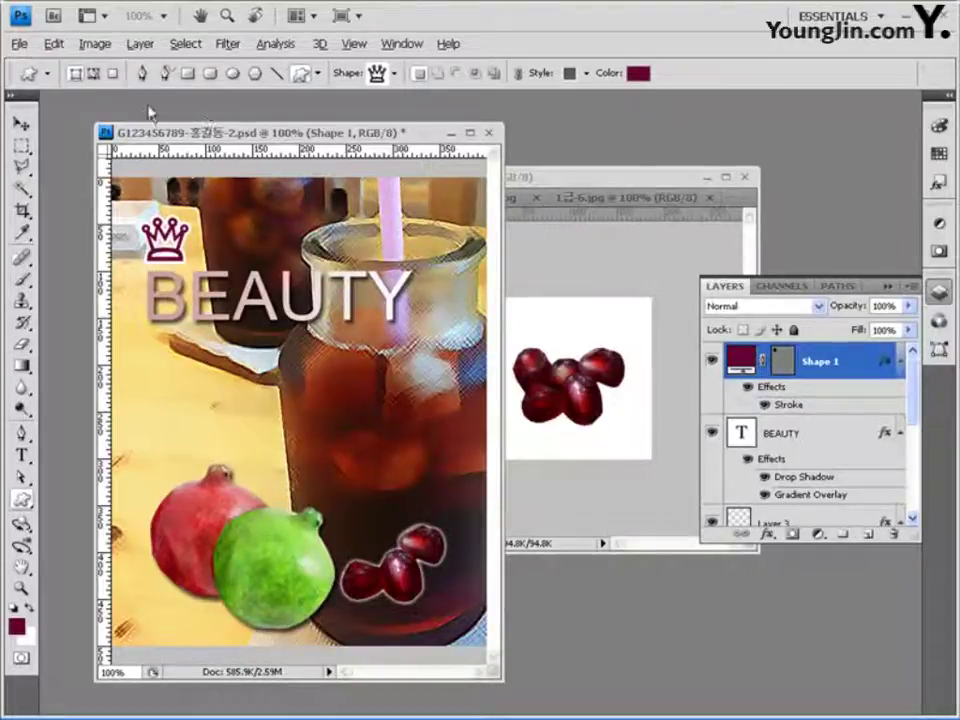
Step: Resize the image to 40 x 50 pixels with proportions constrained and layer styles scaled
left_click(95, 43)
left_click(140, 164)
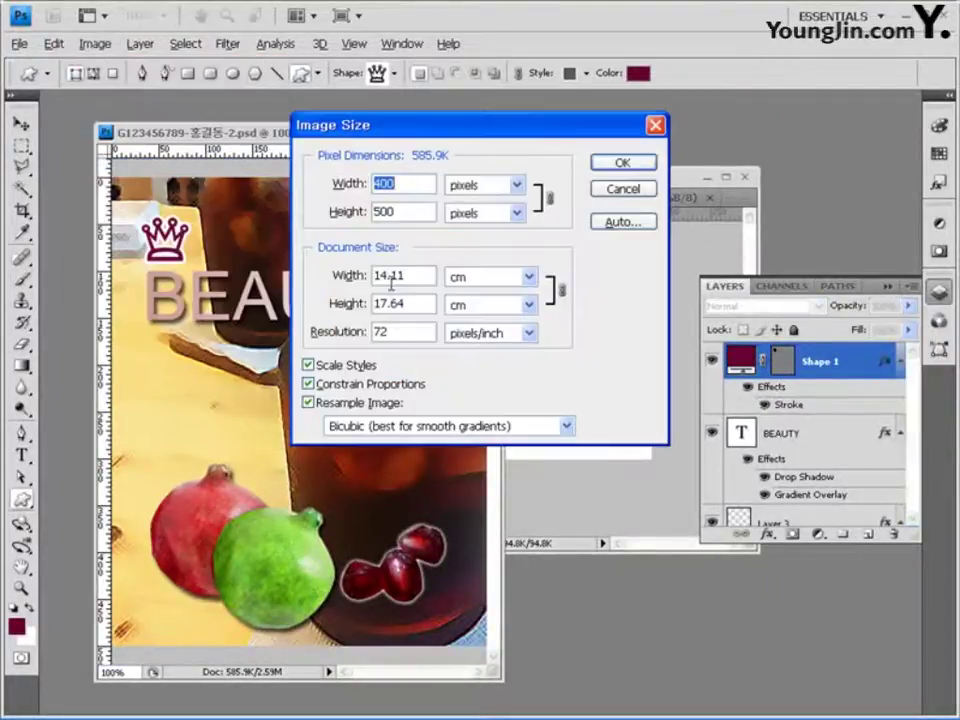
left_click(405, 182)
left_click_drag(387, 183, 548, 199)
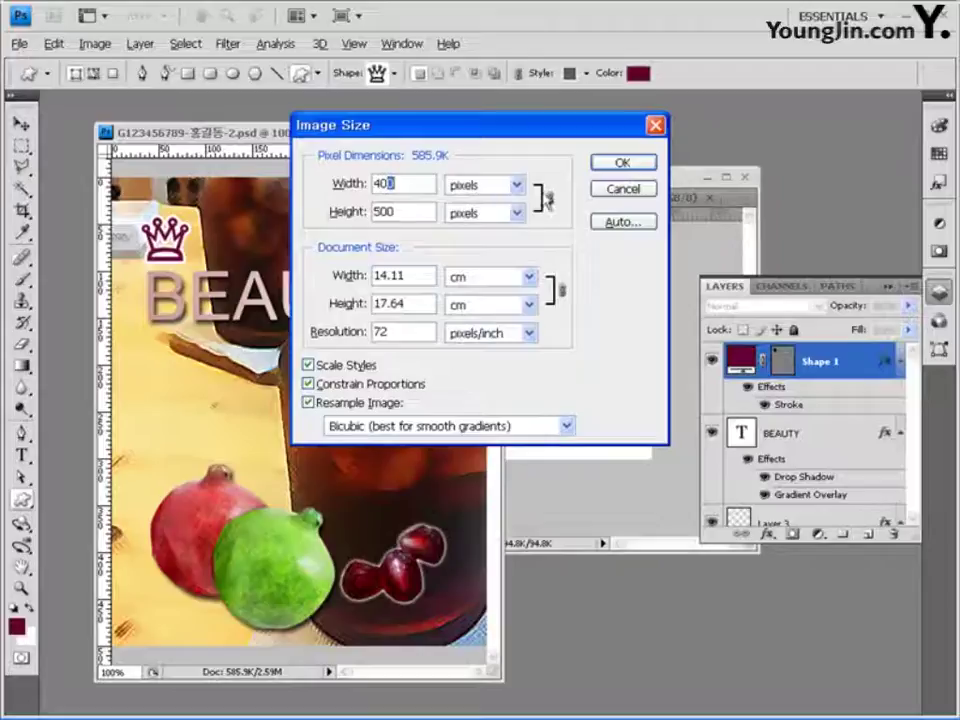
key("BackSpace")
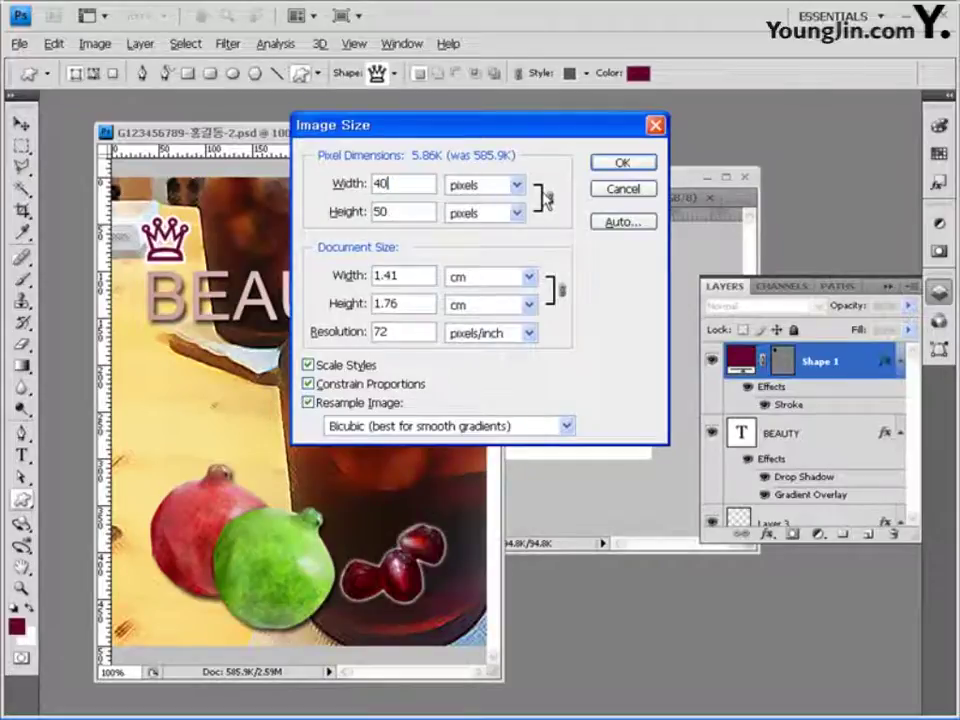
left_click(634, 168)
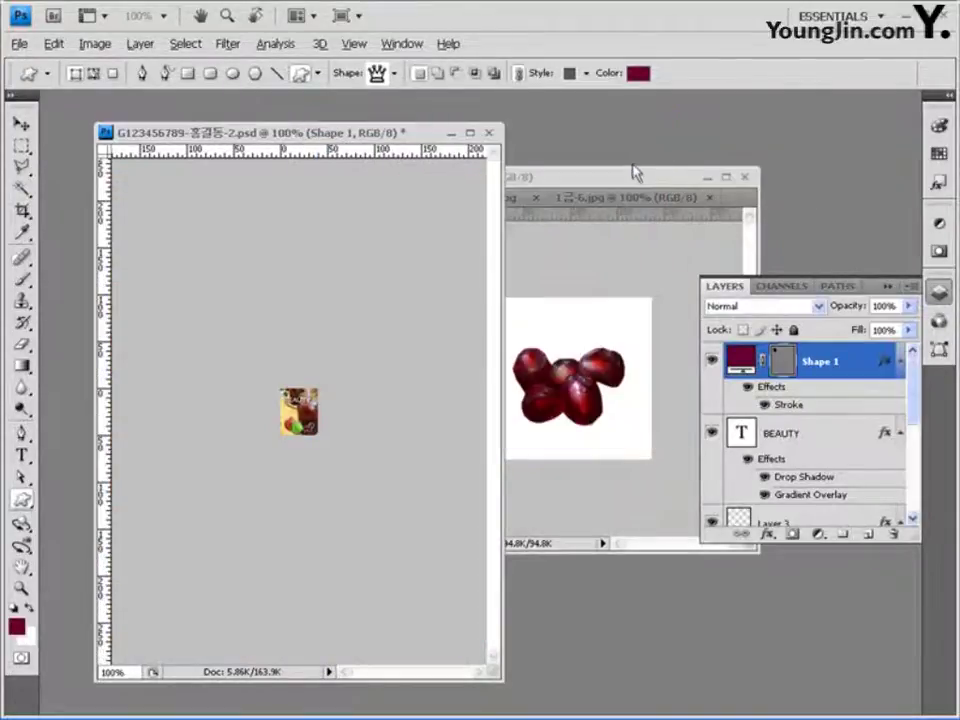
Step: Save the reduced document with its layers in Photoshop PSD format in the GTQ folder of My Documents under the same file name
left_click(19, 44)
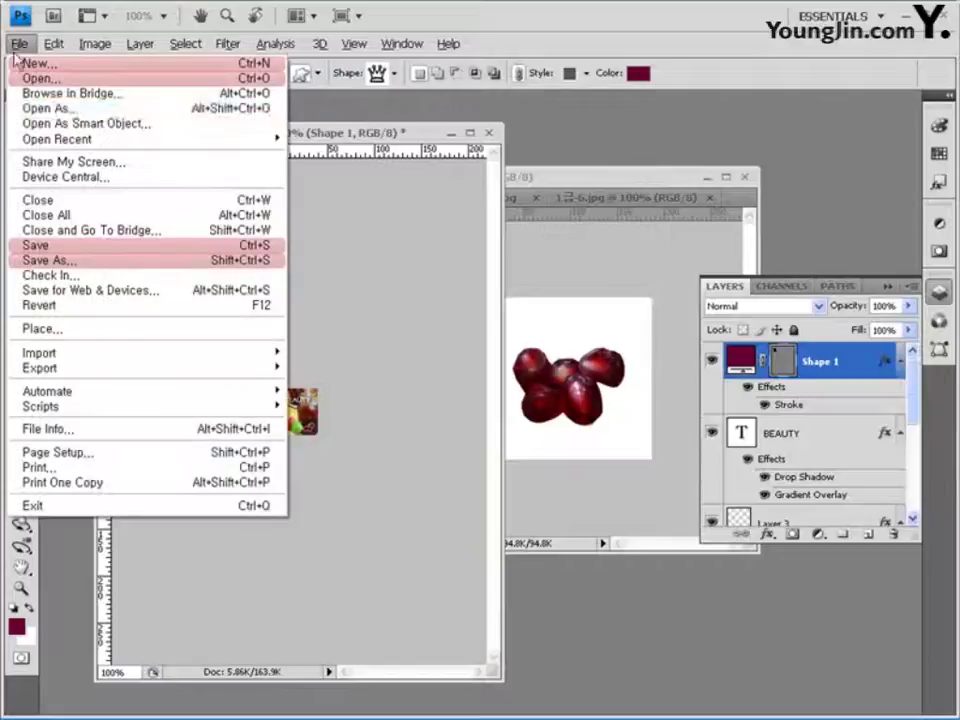
left_click(45, 259)
left_click(218, 247)
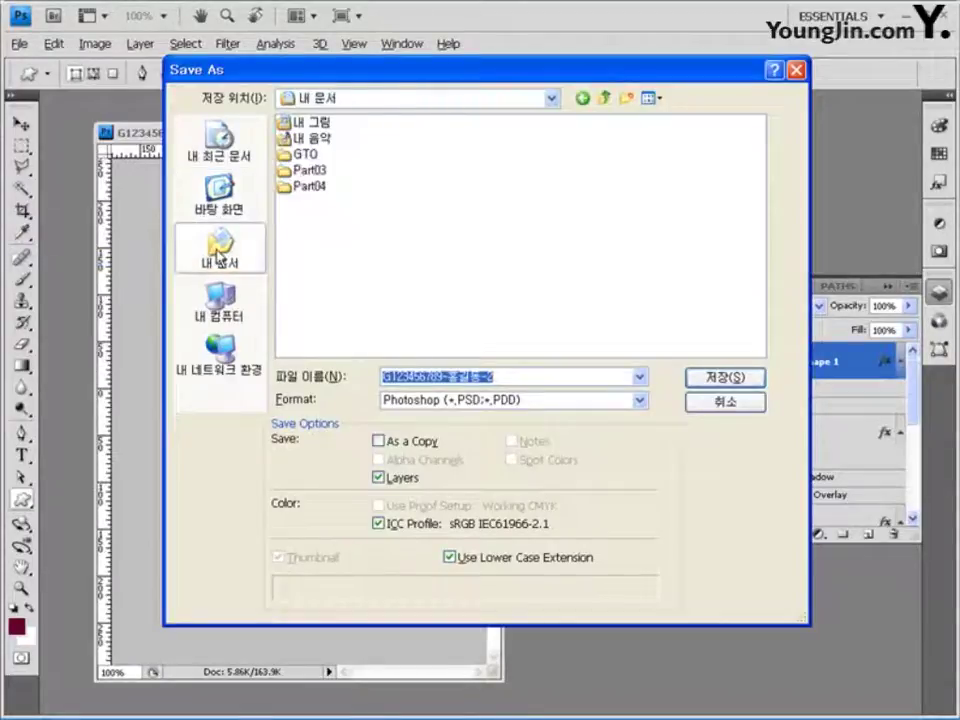
double_click(304, 158)
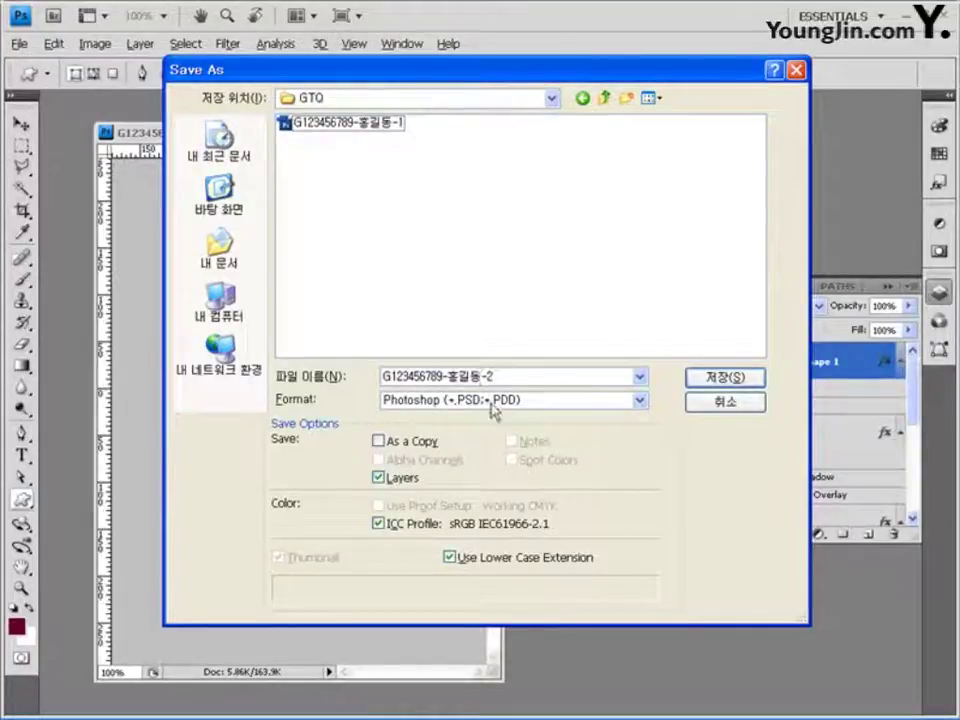
left_click(733, 384)
left_click(689, 226)
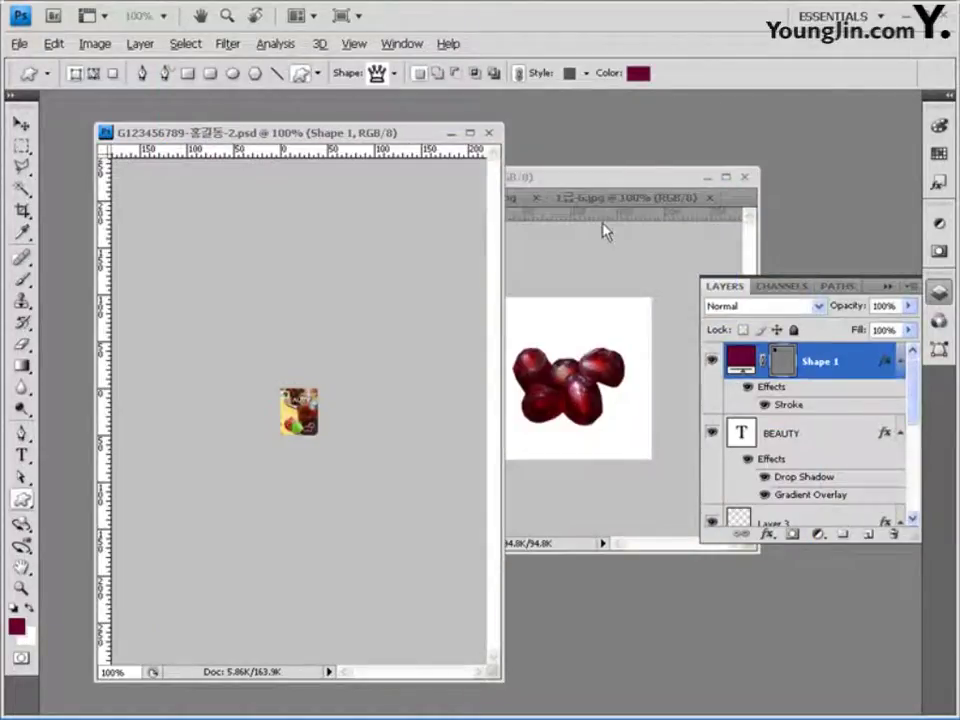